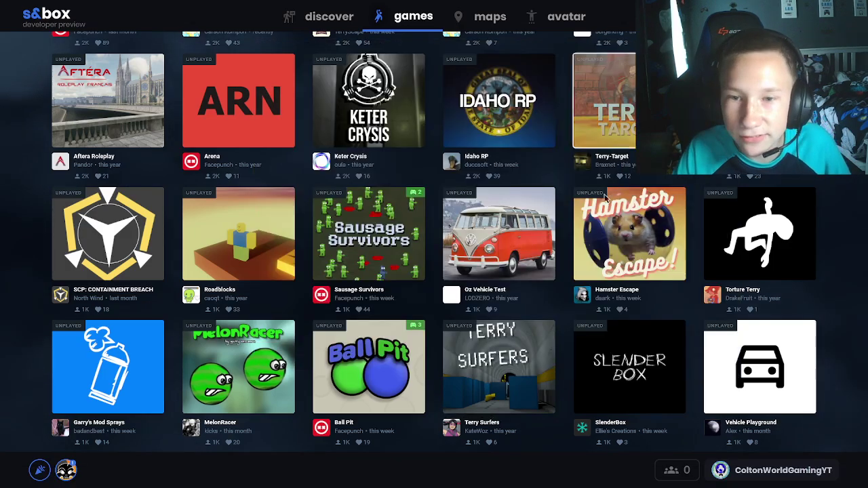
Step: Bring the s&box games browser forward, scroll the games grid, and launch Drifter
{"action": "left_click", "coordinate": [480, 394]}
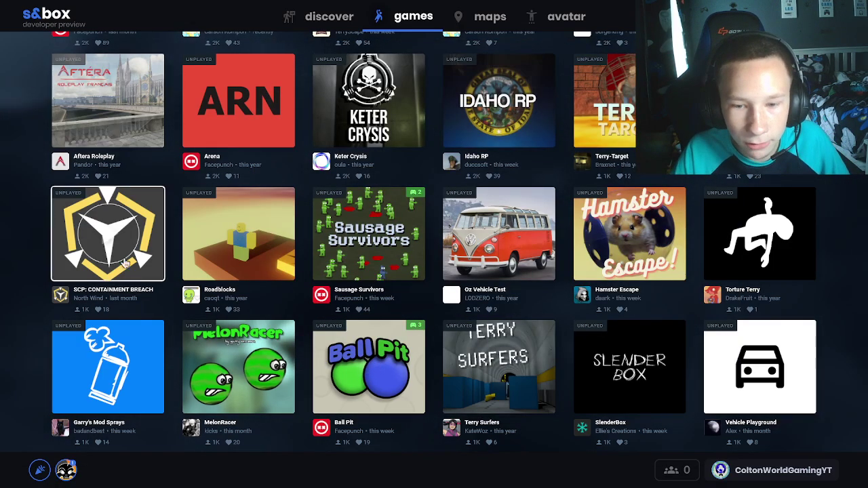
{"action": "scroll", "coordinate": [141, 157], "scroll_direction": "up", "scroll_amount": 10}
{"action": "scroll", "coordinate": [265, 80], "scroll_direction": "down", "scroll_amount": 3}
{"action": "scroll", "coordinate": [237, 204], "scroll_direction": "up", "scroll_amount": 3}
{"action": "scroll", "coordinate": [213, 384], "scroll_direction": "down", "scroll_amount": 1}
{"action": "scroll", "coordinate": [214, 383], "scroll_direction": "down", "scroll_amount": 1}
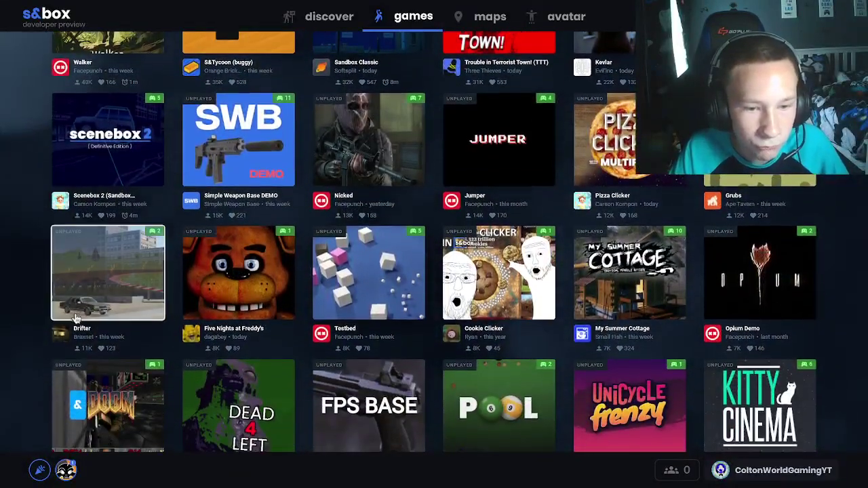
{"action": "left_click", "coordinate": [91, 291]}
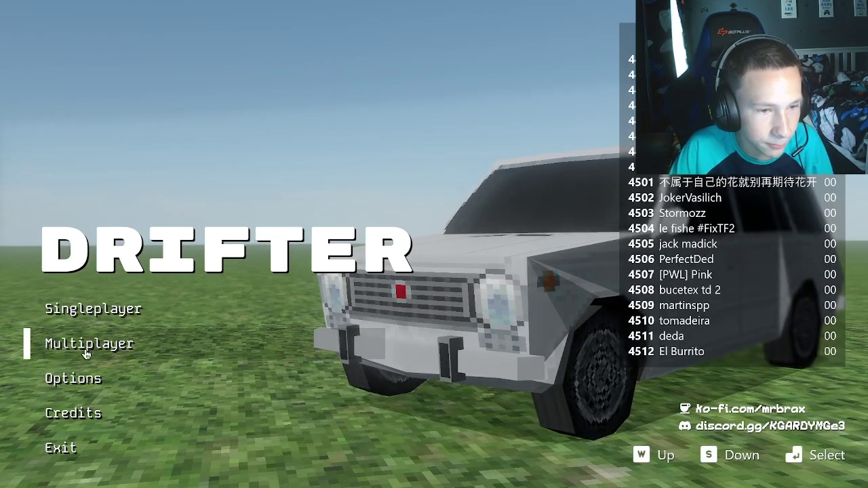
Step: Choose Singleplayer in Drifter's main menu and start the City map
{"action": "left_click", "coordinate": [88, 315]}
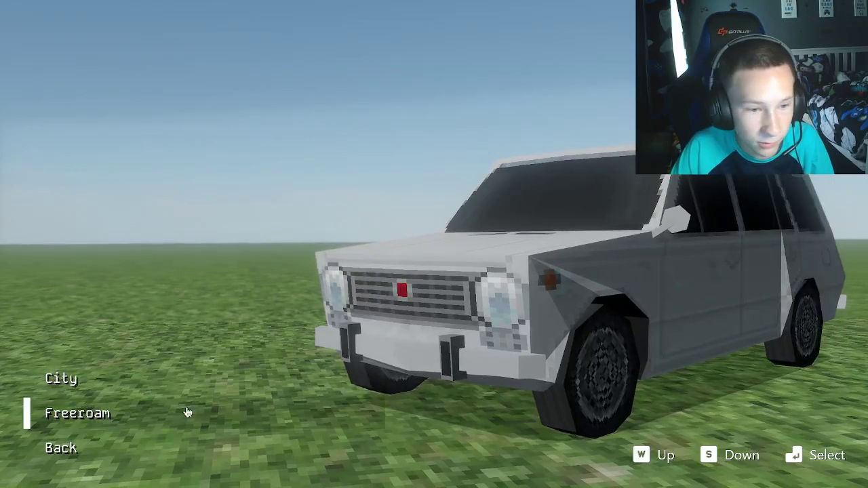
{"action": "left_click", "coordinate": [77, 391]}
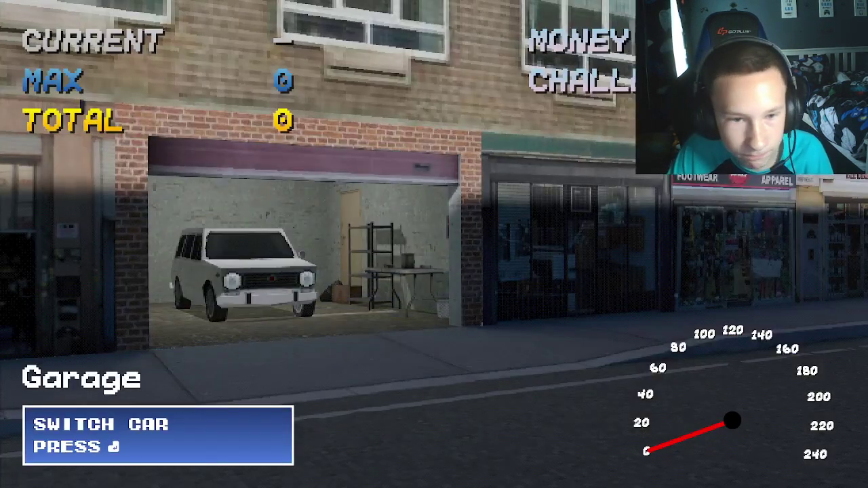
Step: Drive out of the garage and drift left and right through the City streets past the tunnel
{"action": "key", "text": "w"}
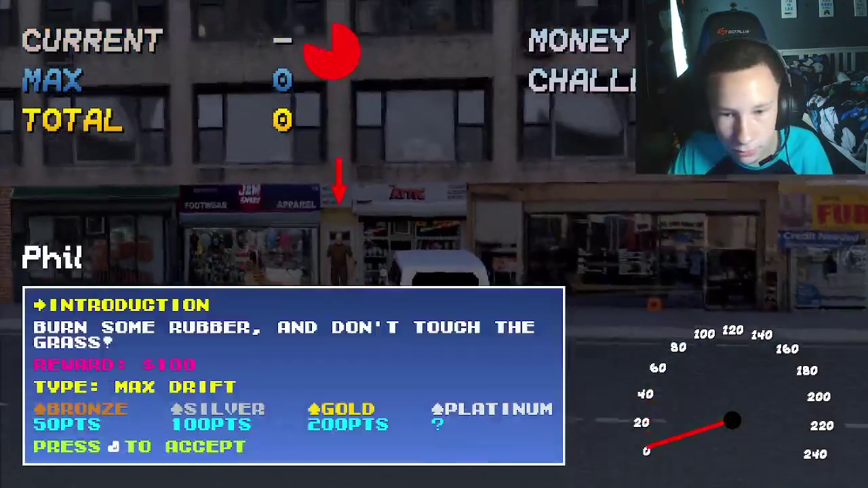
{"action": "key", "text": "a"}
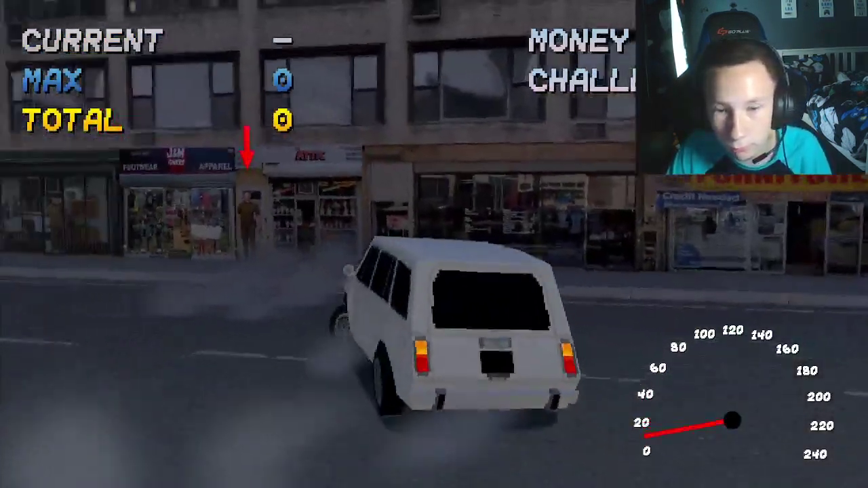
{"action": "key", "text": "w"}
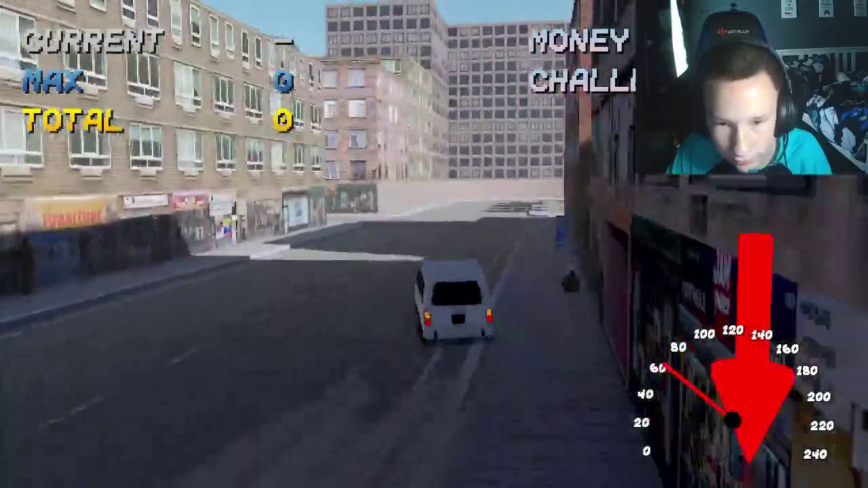
{"action": "key", "text": "d"}
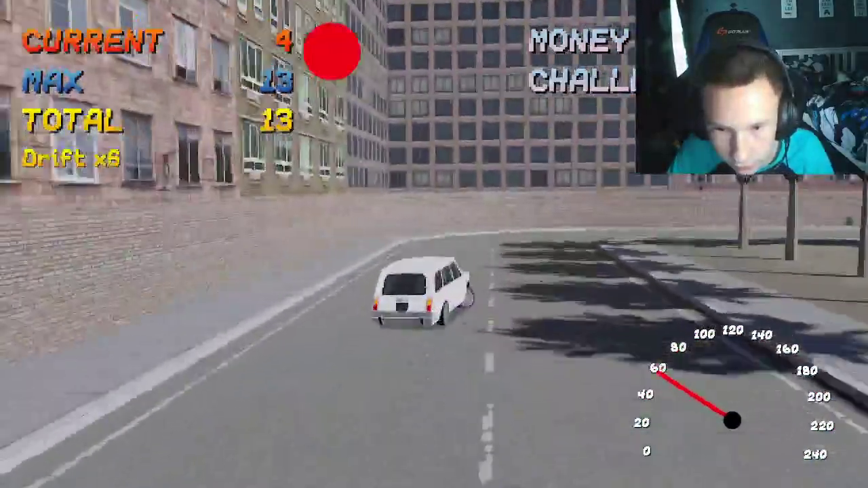
{"action": "key", "text": "a"}
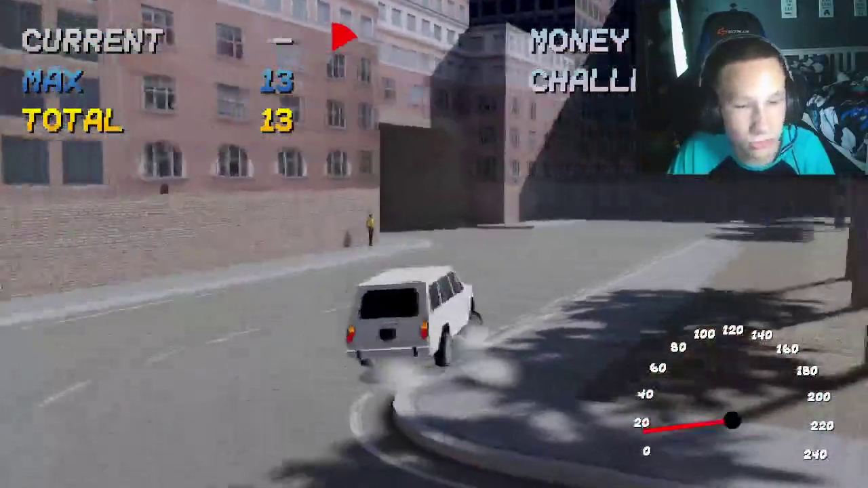
{"action": "key", "text": "a"}
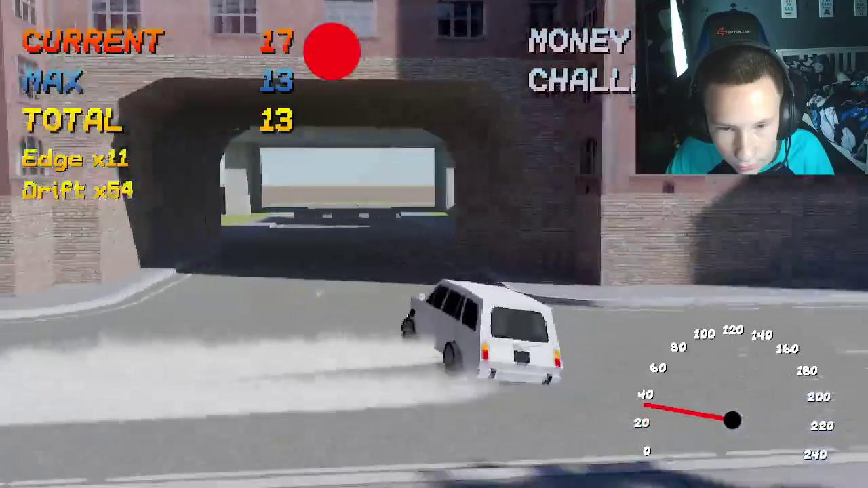
{"action": "key", "text": "d"}
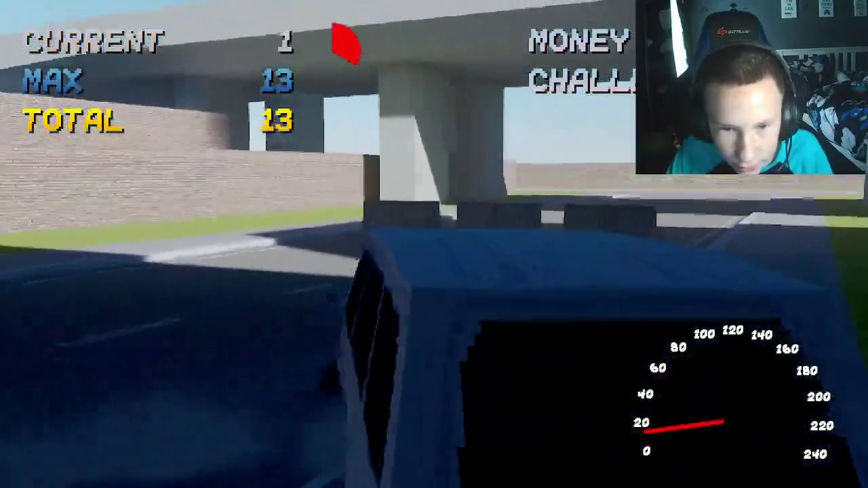
{"action": "key", "text": "d"}
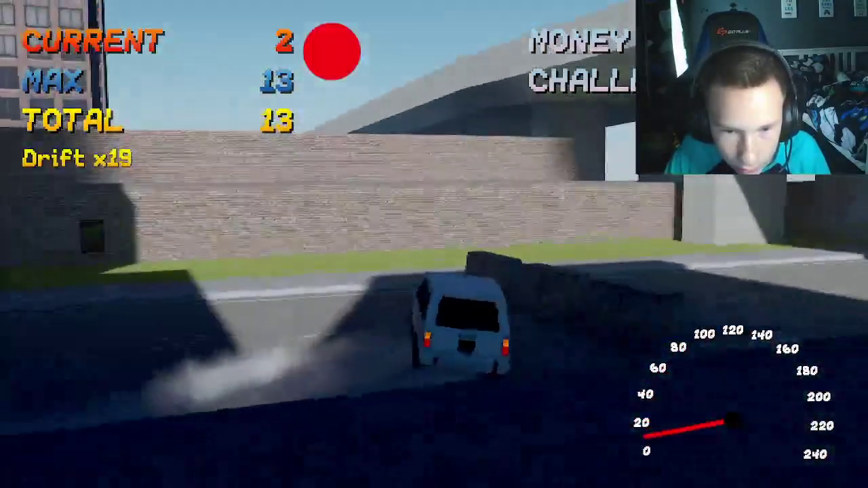
Step: Keep drifting around street corners to reach a total of 16, then pause and exit Drifter
{"action": "key", "text": "w"}
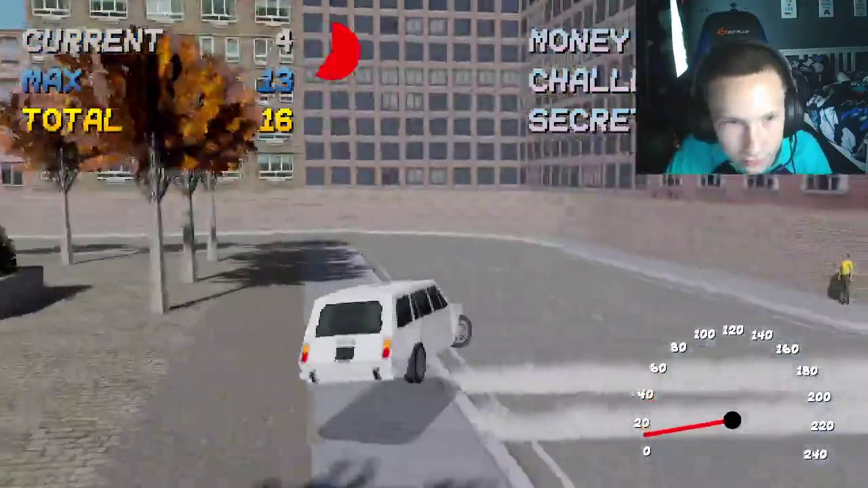
{"action": "key", "text": "d"}
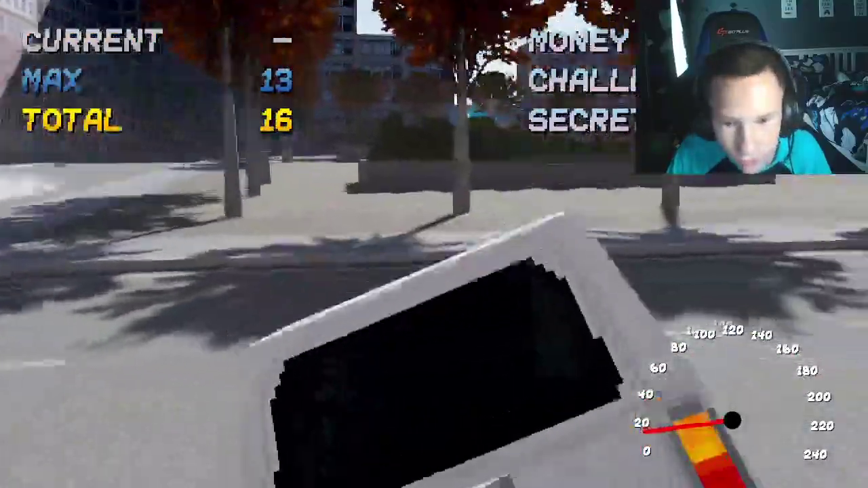
{"action": "key", "text": "a"}
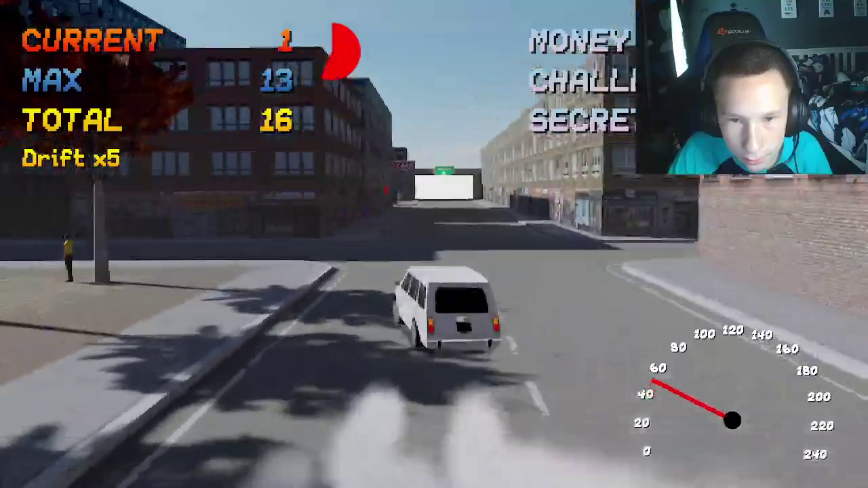
{"action": "key", "text": "d"}
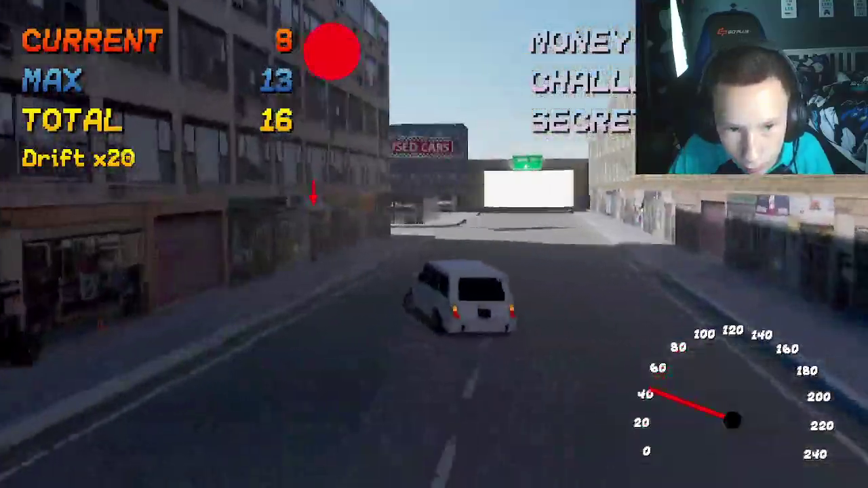
{"action": "key", "text": "d"}
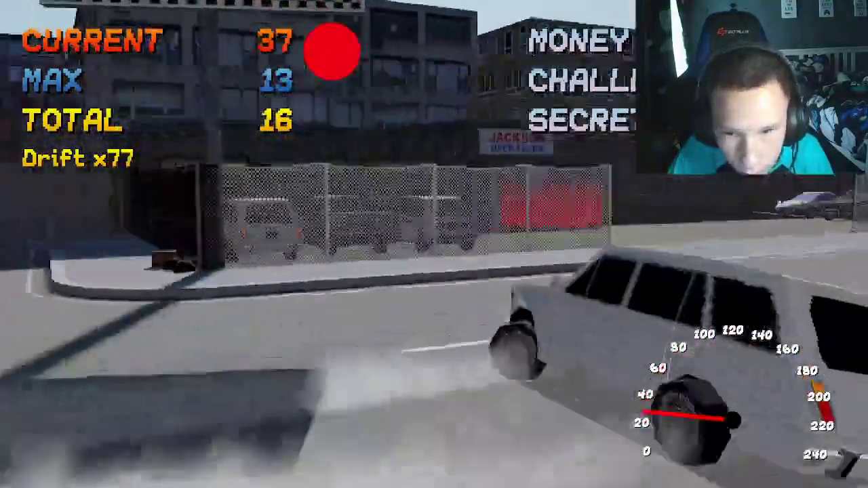
{"action": "key", "text": "Escape"}
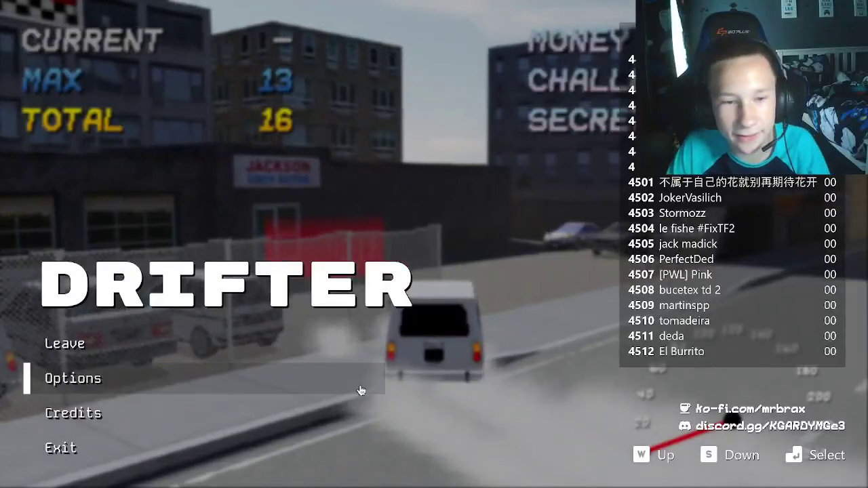
{"action": "left_click", "coordinate": [55, 448]}
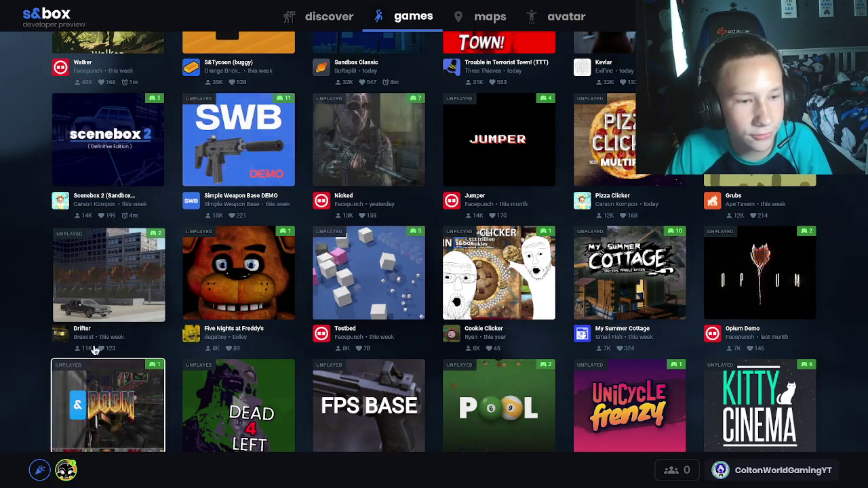
Step: Scroll the games grid back to the top and launch the Sandbox Classic card
{"action": "scroll", "coordinate": [278, 298], "scroll_direction": "down", "scroll_amount": 2}
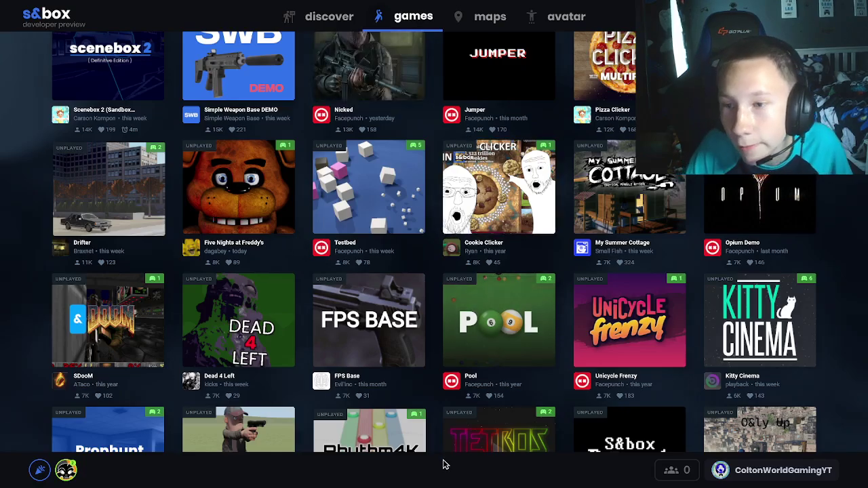
{"action": "scroll", "coordinate": [446, 406], "scroll_direction": "up", "scroll_amount": 2}
{"action": "scroll", "coordinate": [677, 327], "scroll_direction": "up", "scroll_amount": 3}
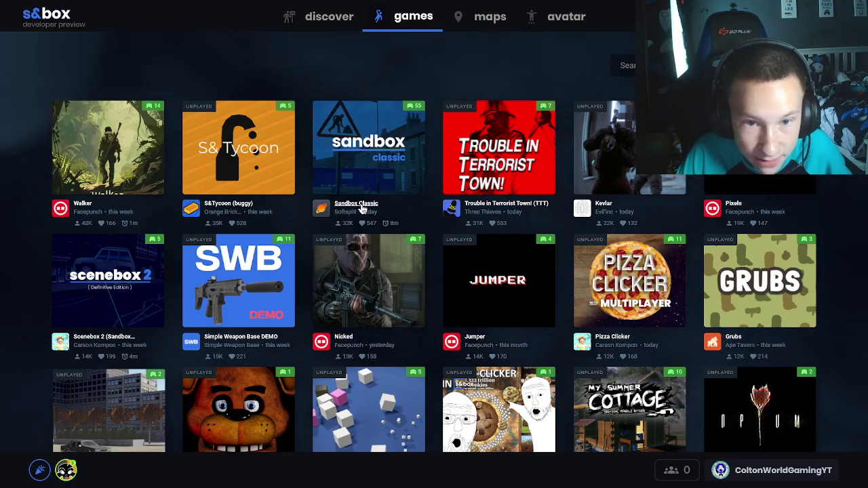
{"action": "left_click", "coordinate": [382, 167]}
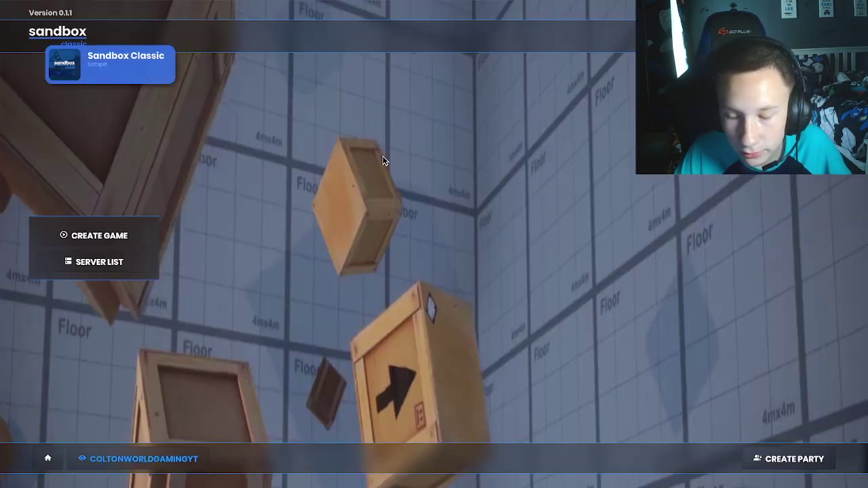
Step: Start creating a new Sandbox Classic game and browse down the map selection grid
{"action": "left_click", "coordinate": [110, 235]}
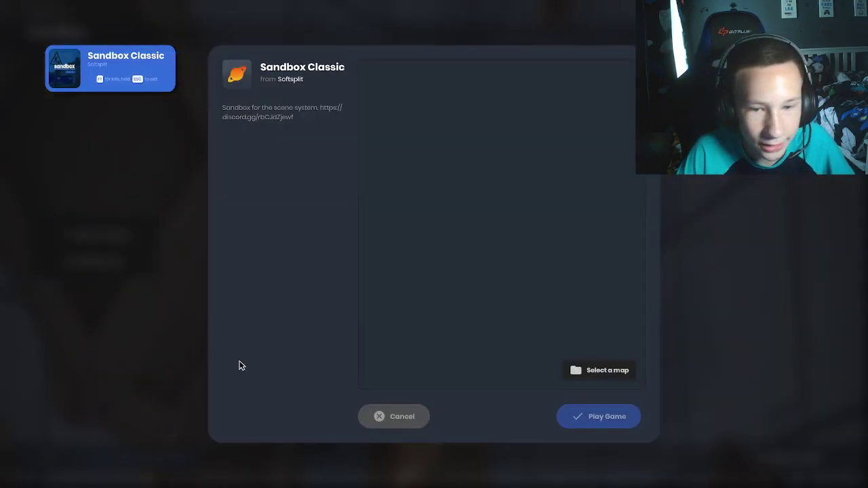
{"action": "left_click", "coordinate": [588, 373]}
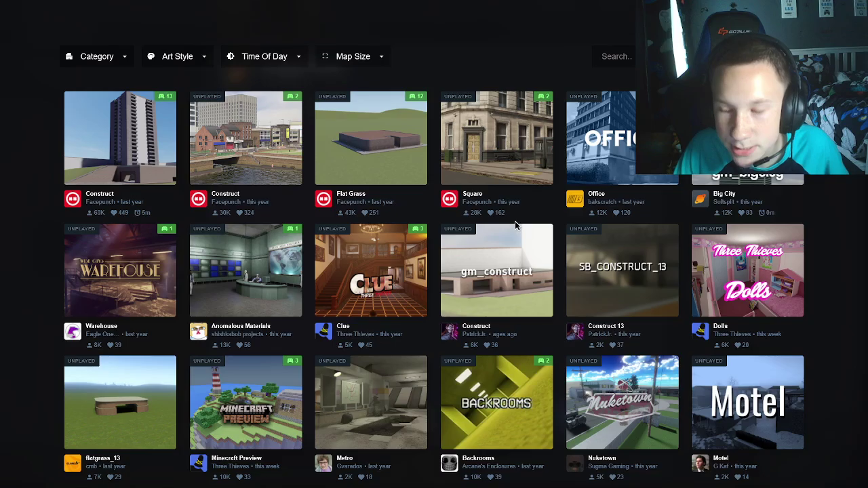
{"action": "scroll", "coordinate": [429, 297], "scroll_direction": "down", "scroll_amount": 4}
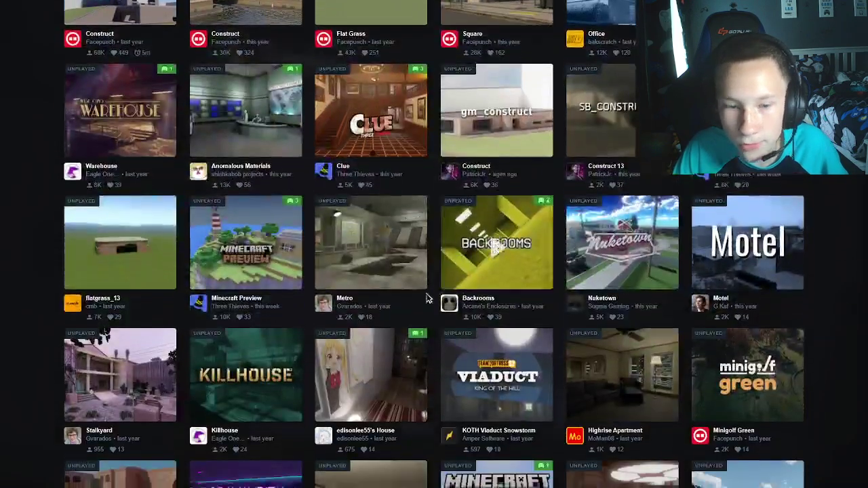
{"action": "scroll", "coordinate": [288, 311], "scroll_direction": "down", "scroll_amount": 2}
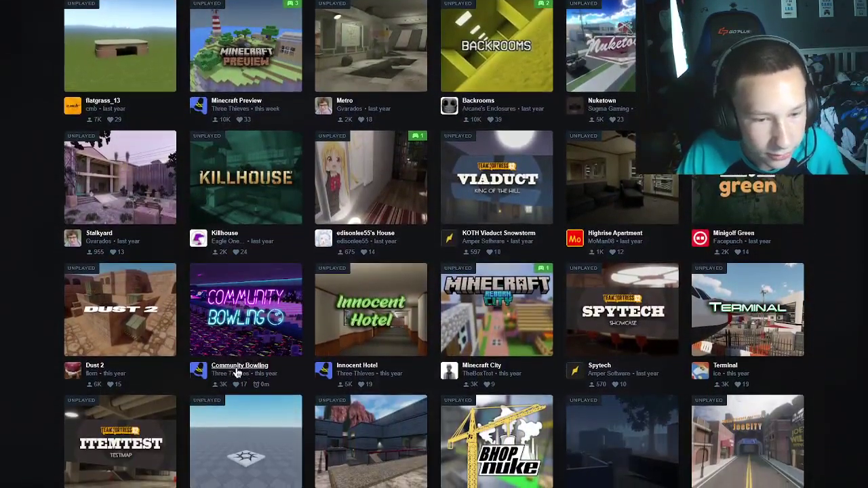
Step: View and close the Community Bowling map details, then scroll back up to the filters and top maps
{"action": "left_click", "coordinate": [237, 371]}
{"action": "scroll", "coordinate": [317, 252], "scroll_direction": "down", "scroll_amount": 3}
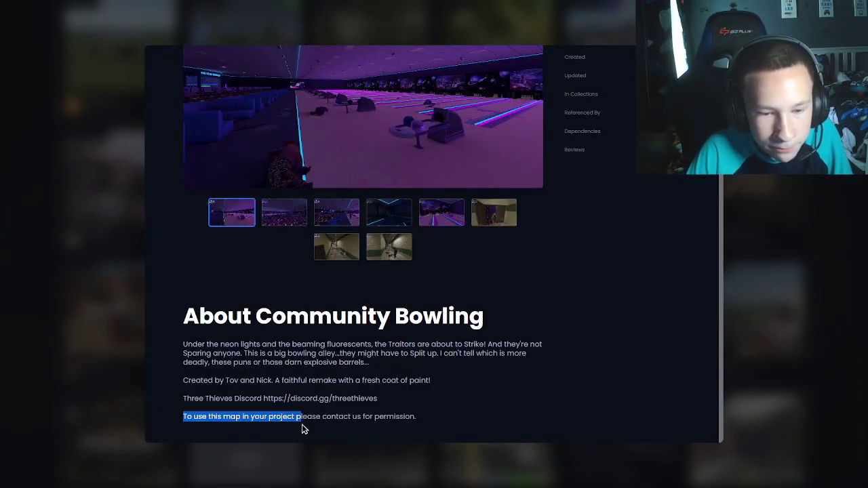
{"action": "left_click", "coordinate": [416, 430]}
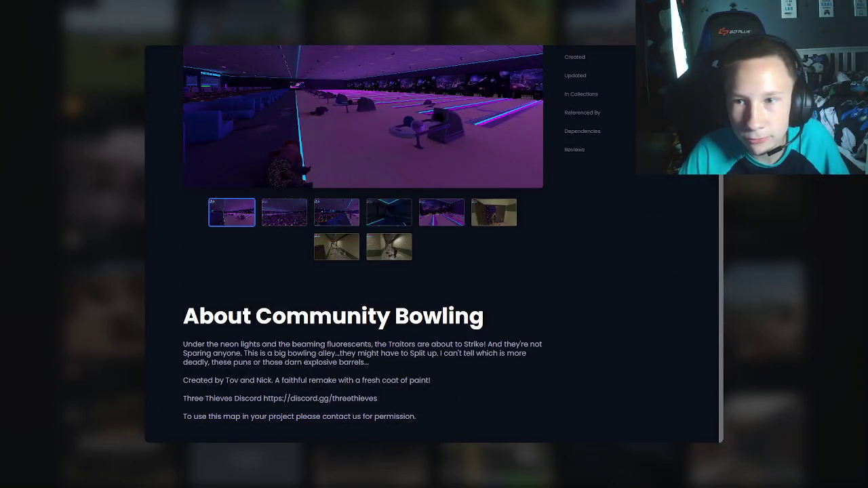
{"action": "key", "text": "Escape"}
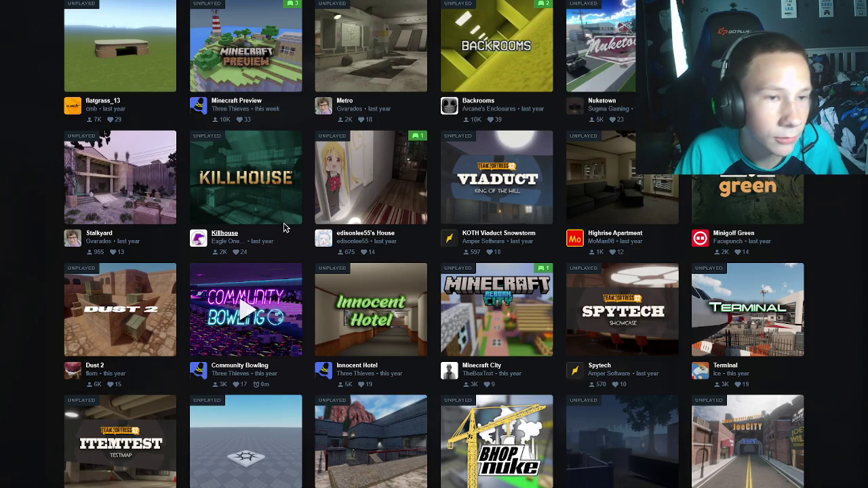
{"action": "scroll", "coordinate": [116, 174], "scroll_direction": "up", "scroll_amount": 5}
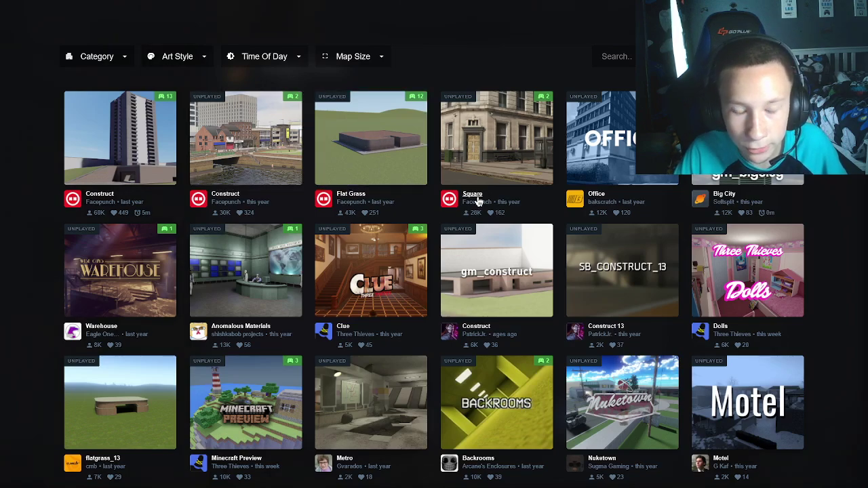
Step: Pick the Square map, press Play Game, then cancel the download at about 13%
{"action": "left_click", "coordinate": [481, 164]}
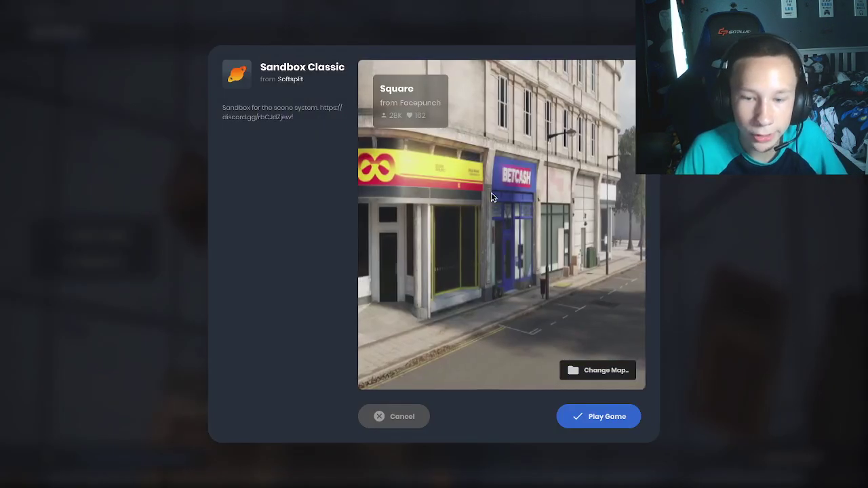
{"action": "left_click", "coordinate": [616, 419]}
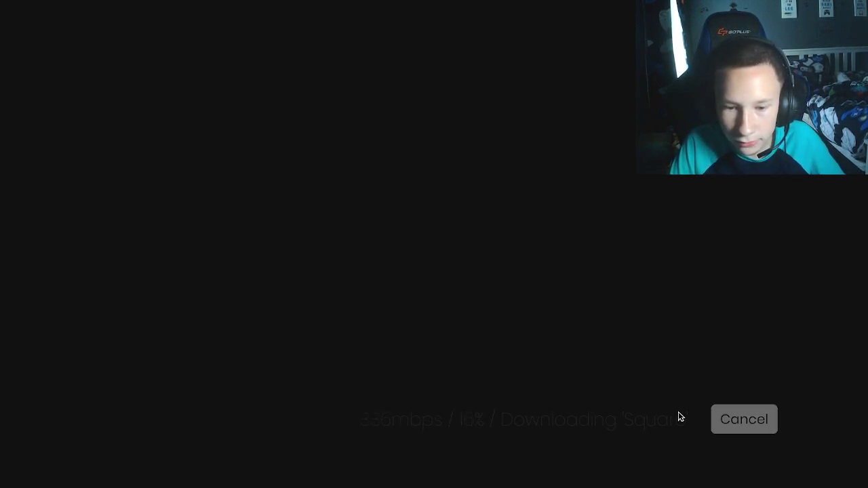
{"action": "left_click", "coordinate": [736, 432]}
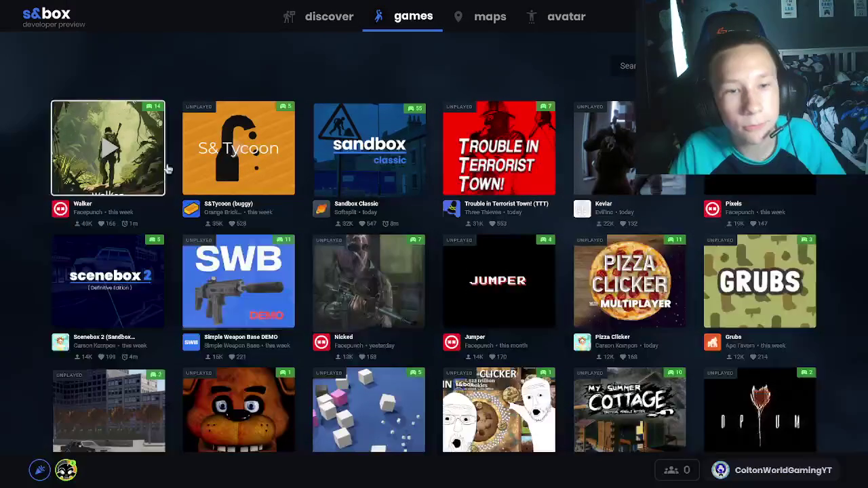
Step: Create a Sandbox Classic game on the Construct map and play it
{"action": "left_click", "coordinate": [387, 169]}
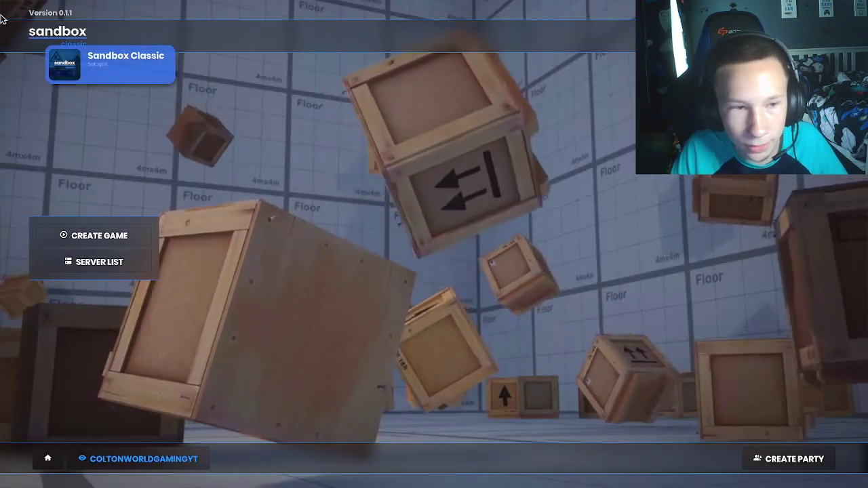
{"action": "left_click", "coordinate": [114, 238]}
{"action": "left_click", "coordinate": [614, 371]}
{"action": "left_click", "coordinate": [120, 136]}
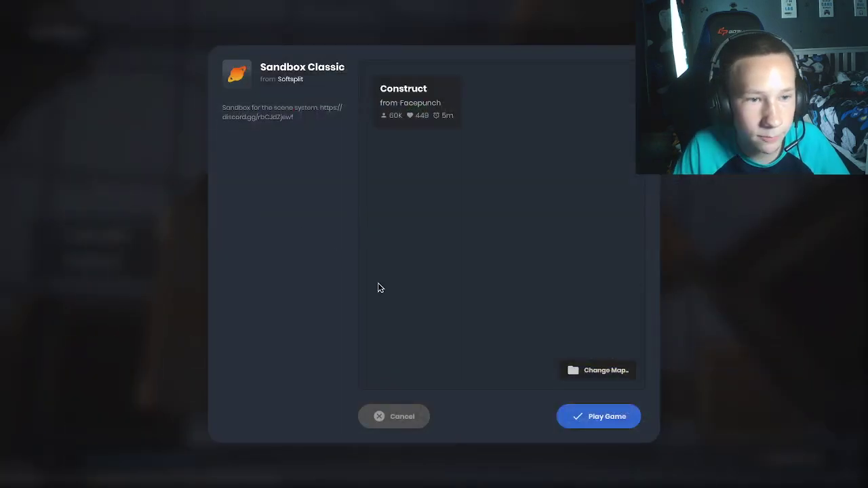
{"action": "left_click", "coordinate": [607, 418]}
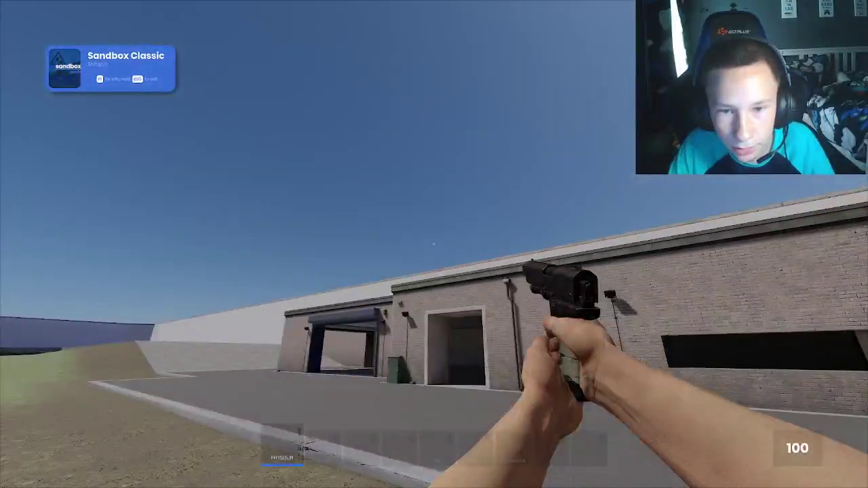
{"action": "scroll", "coordinate": [434, 244], "scroll_direction": "down", "scroll_amount": 1}
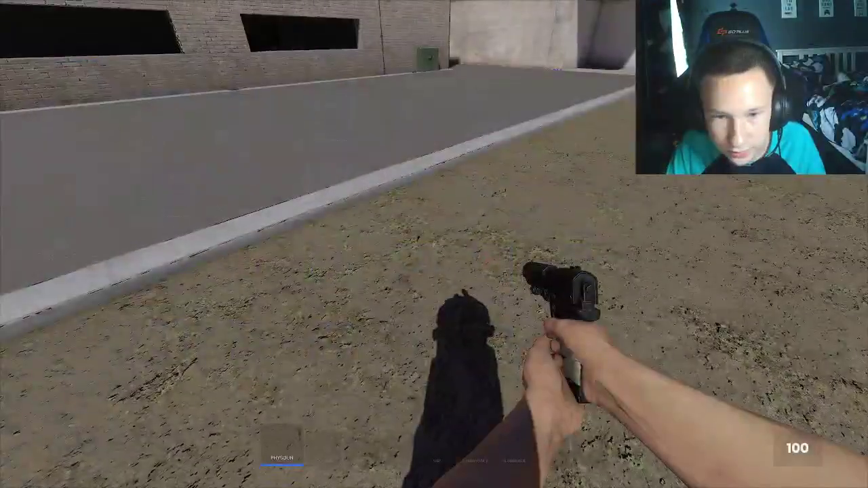
Step: Spawn a citizen ragdoll from the local models list and grab it with the physgun
{"action": "key", "text": "q"}
{"action": "left_click", "coordinate": [197, 47]}
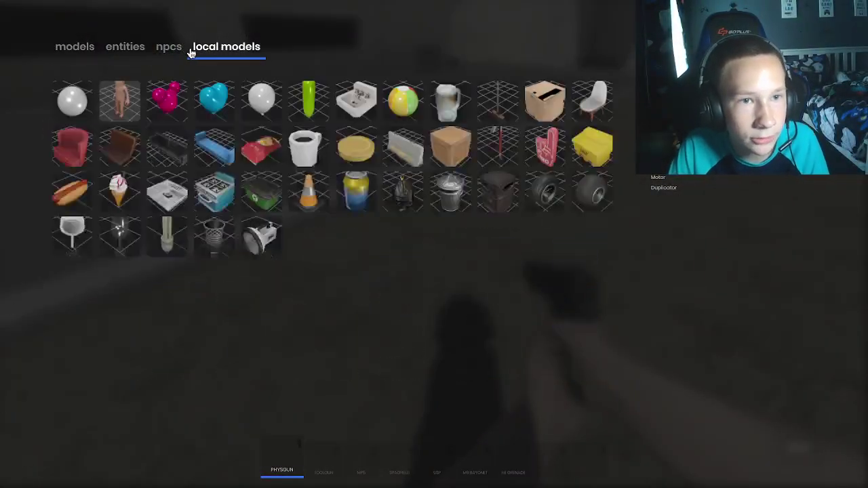
{"action": "left_click", "coordinate": [169, 47]}
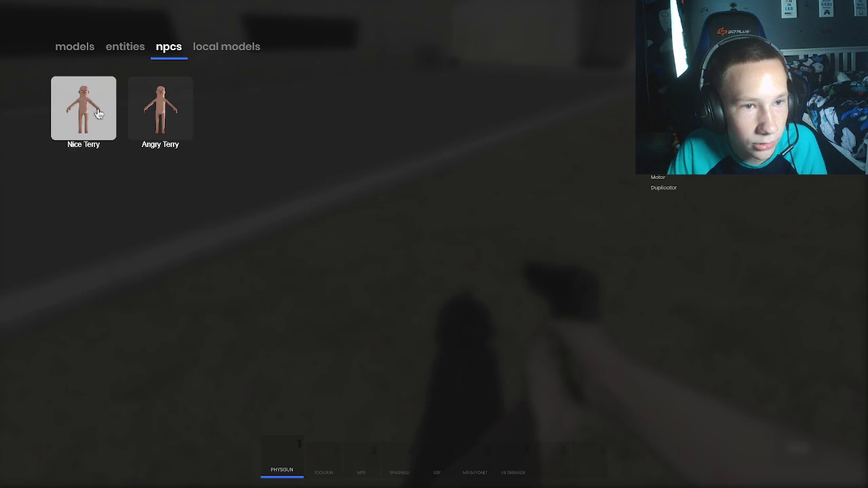
{"action": "left_click", "coordinate": [229, 49]}
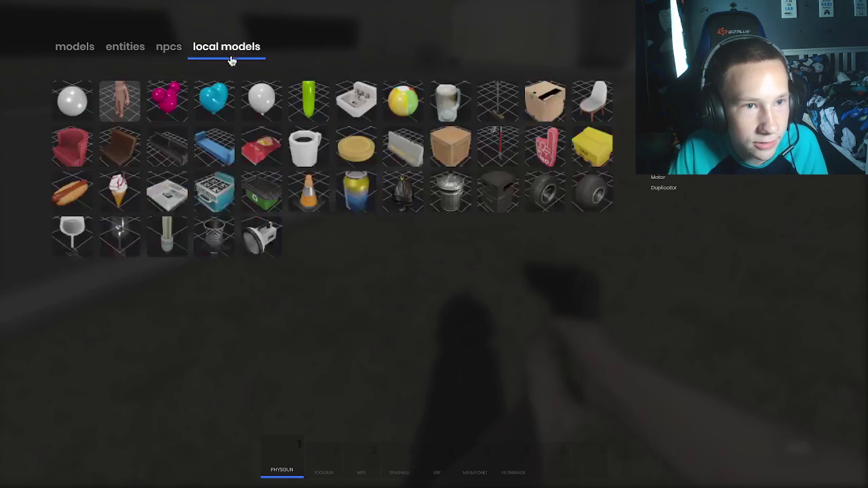
{"action": "left_click", "coordinate": [117, 106]}
{"action": "left_click_drag", "start_coordinate": [434, 244], "coordinate": [434, 244]}
Step: Spawn a second citizen ragdoll and fling it skyward with the physgun
{"action": "key", "text": "q"}
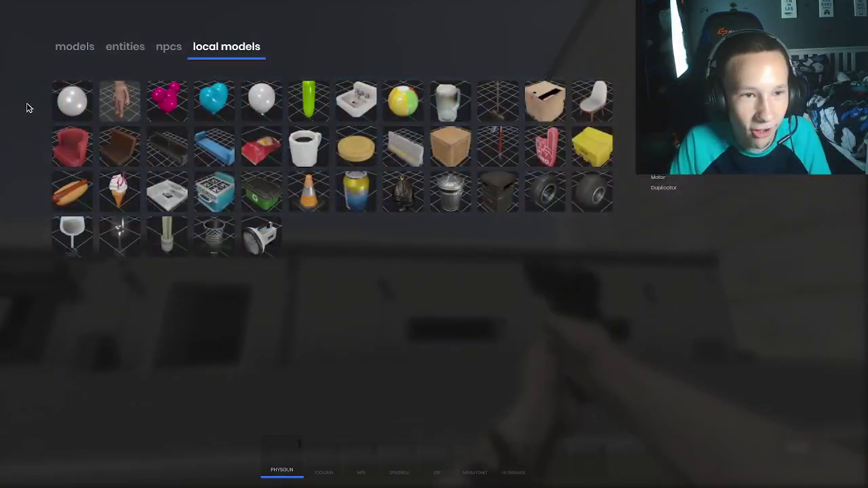
{"action": "left_click", "coordinate": [115, 110]}
{"action": "left_click_drag", "start_coordinate": [434, 244], "coordinate": [434, 244]}
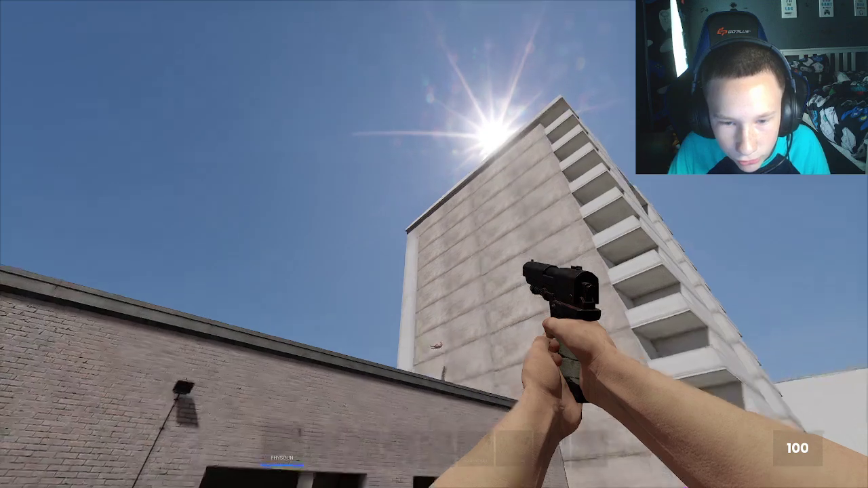
Step: Walk into the alley, physgun the ragdoll close, then disconnect from the game
{"action": "key", "text": "w"}
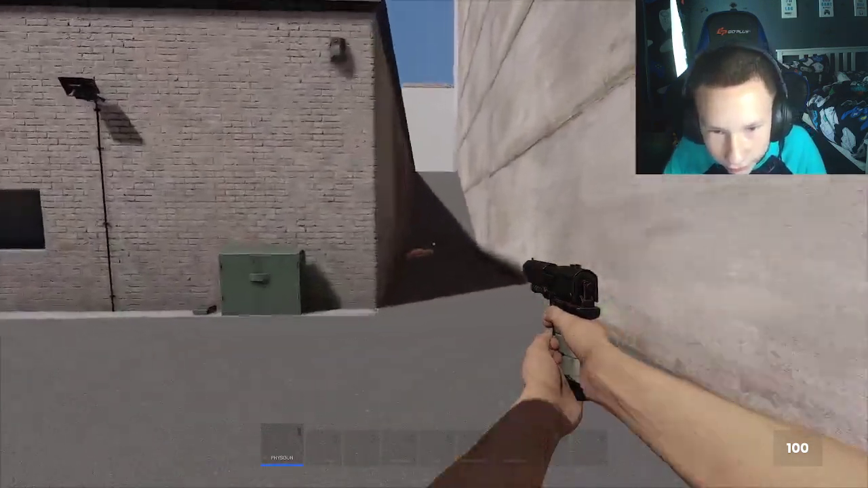
{"action": "key", "text": "w"}
{"action": "left_click_drag", "start_coordinate": [434, 244], "coordinate": [434, 245]}
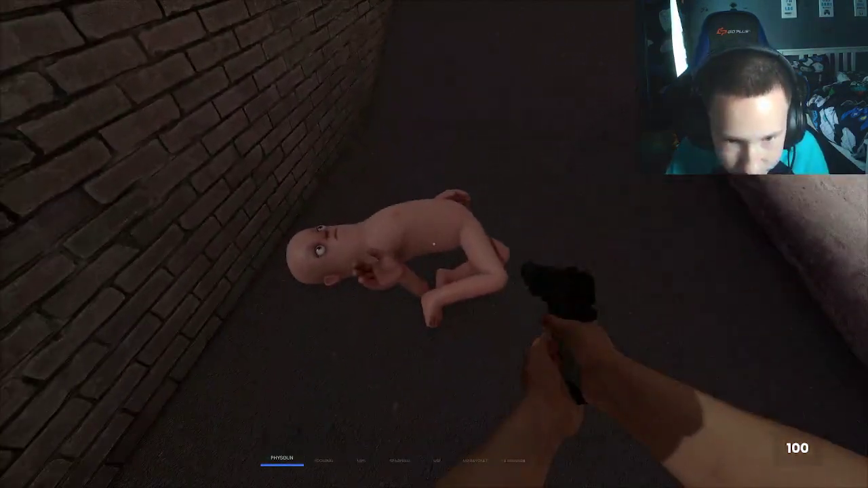
{"action": "key", "text": "q"}
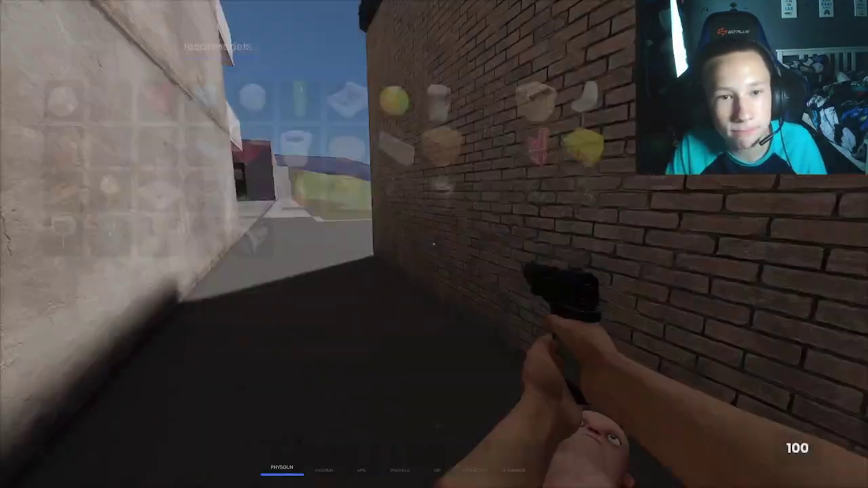
{"action": "key", "text": "Escape"}
{"action": "left_click", "coordinate": [66, 233]}
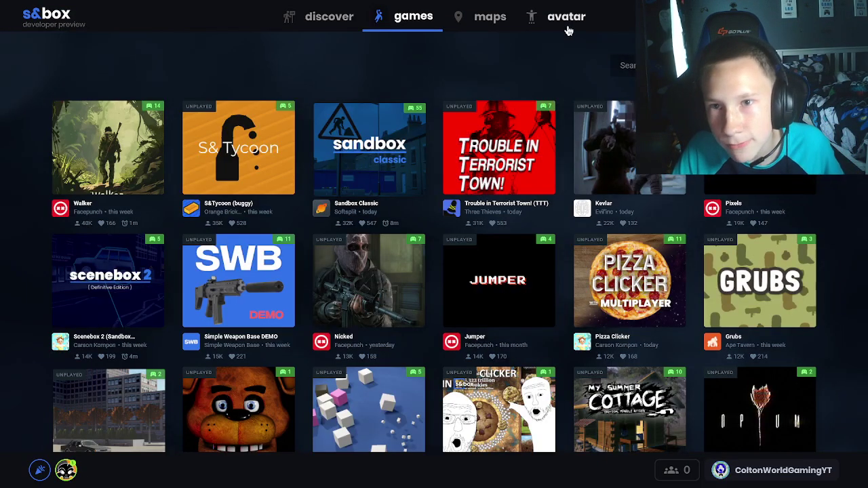
Step: Browse the avatar editor, go back to the Discover page, then bring up the Start menu
{"action": "left_click", "coordinate": [557, 25]}
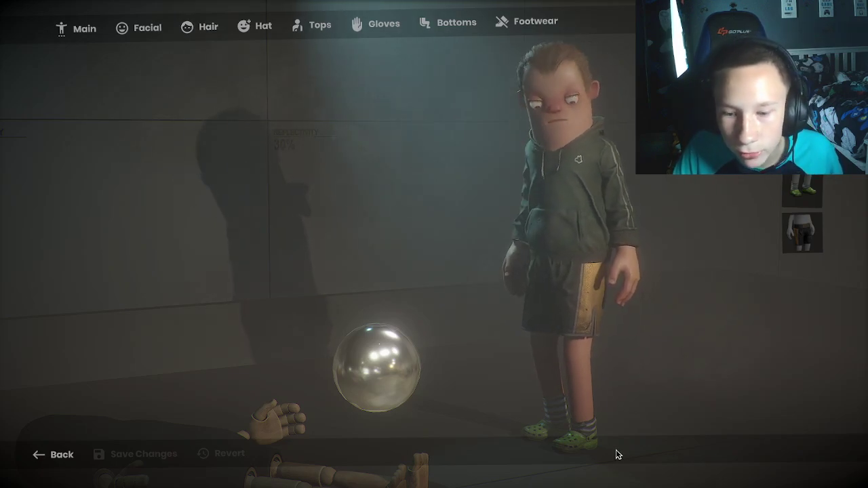
{"action": "left_click", "coordinate": [57, 450]}
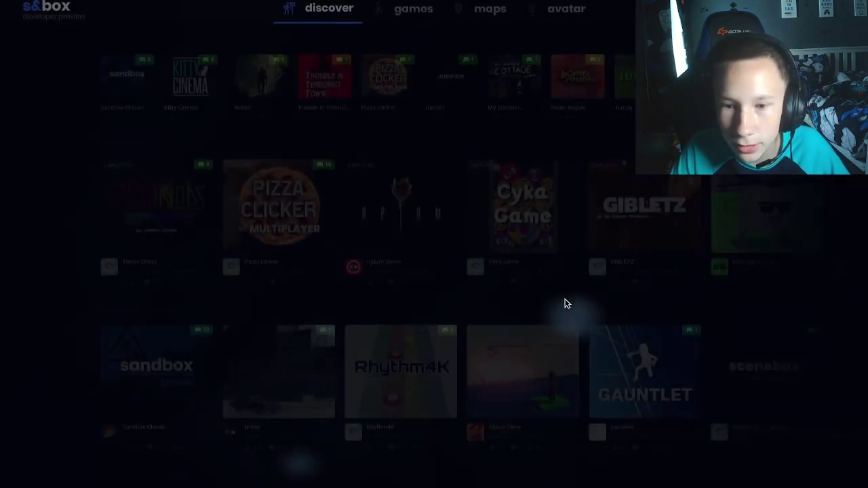
{"action": "key", "text": "super"}
Step: Close the s&box window from the taskbar, then minimise OBS to reveal the sbox.game homepage
{"action": "mouse_move", "coordinate": [512, 478]}
{"action": "mouse_move", "coordinate": [482, 475]}
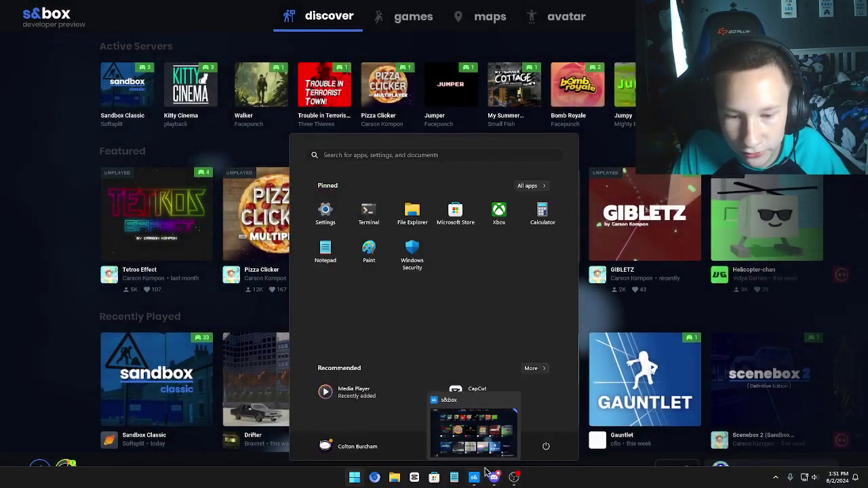
{"action": "left_click", "coordinate": [511, 400]}
{"action": "left_click", "coordinate": [506, 478]}
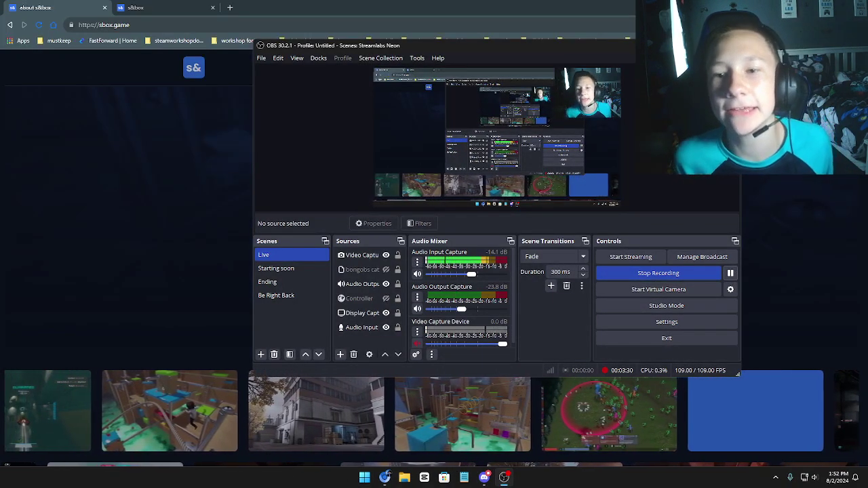
{"action": "left_click", "coordinate": [504, 478]}
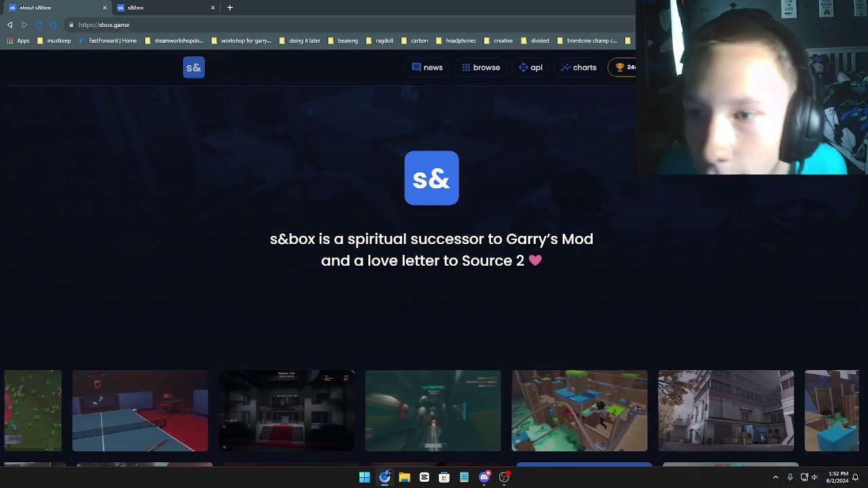
Step: Check the account menu, then highlight the Join Developer Preview heading and access confirmation on the give-me-that tab
{"action": "left_click", "coordinate": [671, 67]}
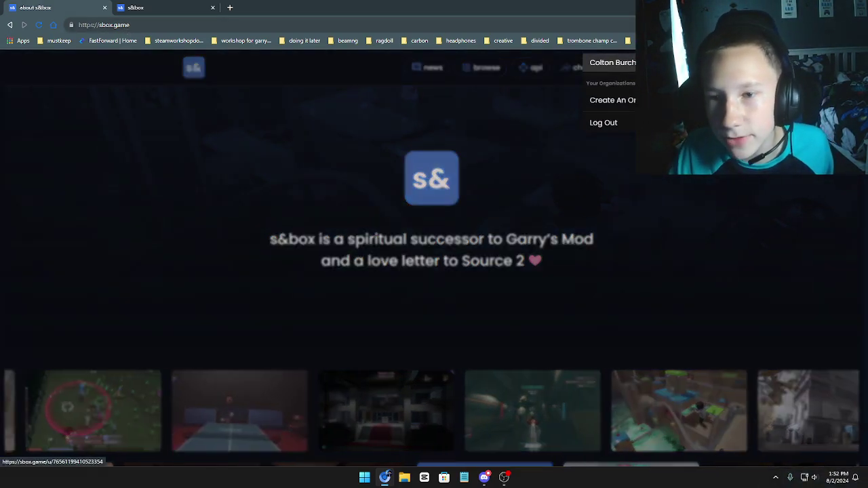
{"action": "left_click", "coordinate": [726, 225]}
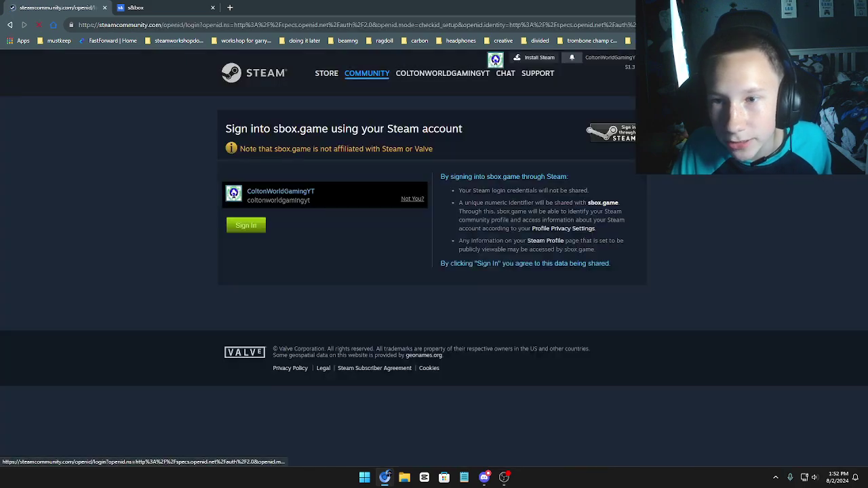
{"action": "mouse_move", "coordinate": [402, 68]}
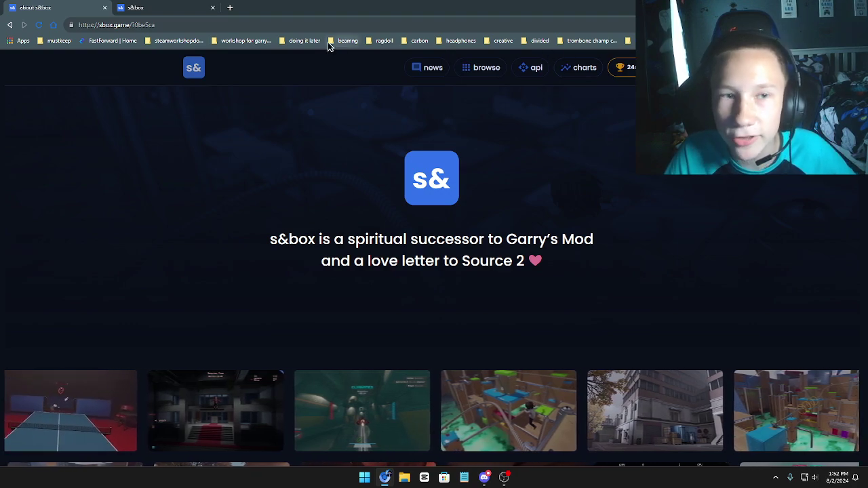
{"action": "left_click", "coordinate": [133, 7]}
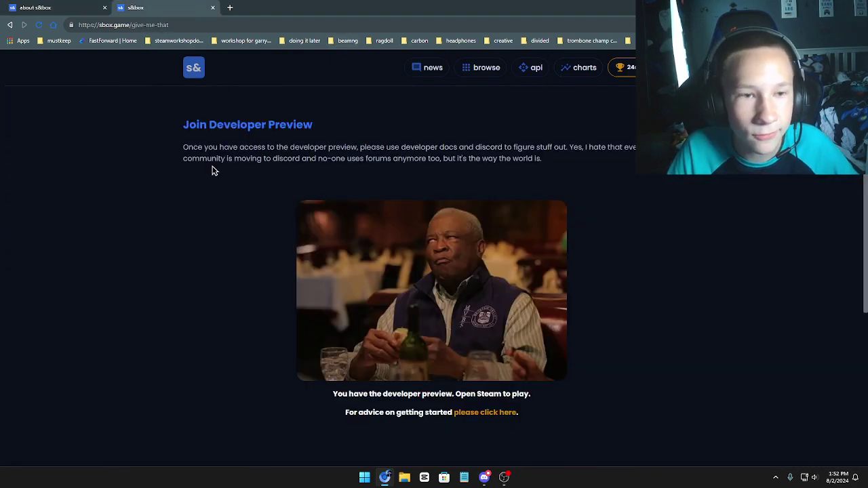
{"action": "left_click_drag", "start_coordinate": [182, 130], "coordinate": [313, 122]}
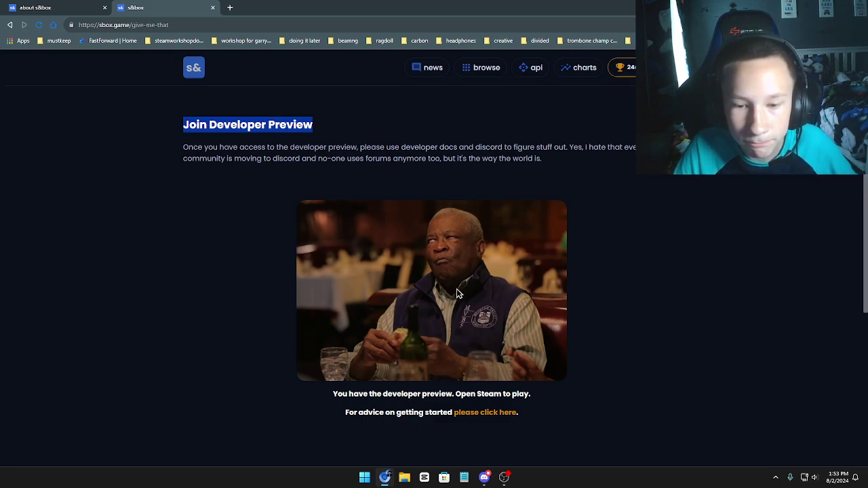
{"action": "left_click_drag", "start_coordinate": [333, 393], "coordinate": [531, 394]}
Step: Minimise Chrome, launch Steam by searching 'ste' from Start, and show its Library
{"action": "left_click", "coordinate": [528, 391]}
{"action": "left_click", "coordinate": [384, 477]}
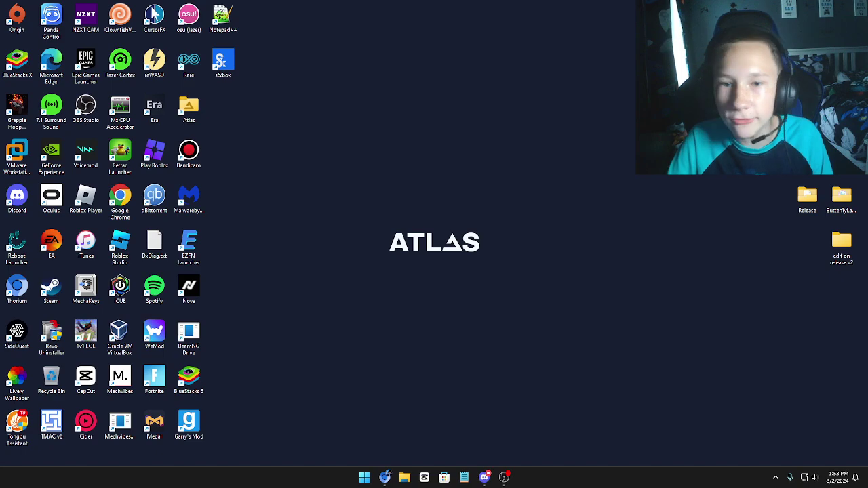
{"action": "key", "text": "super"}
{"action": "type", "text": "ste"}
{"action": "key", "text": "Return"}
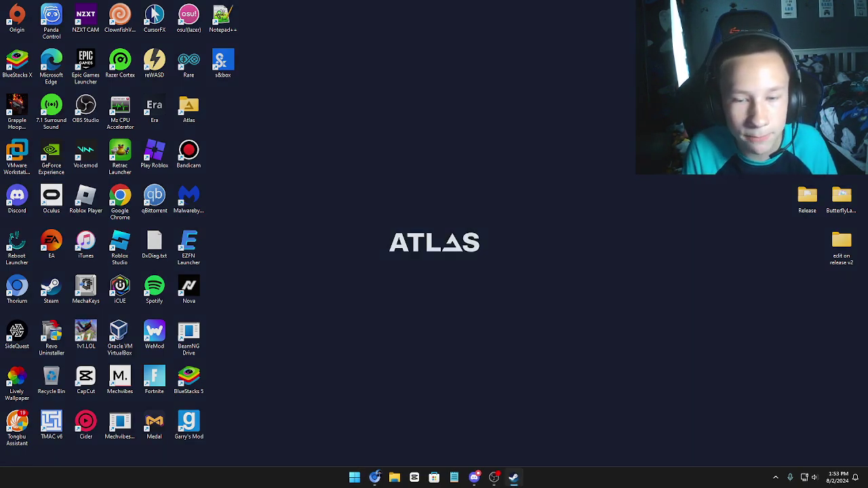
{"action": "left_click", "coordinate": [76, 25]}
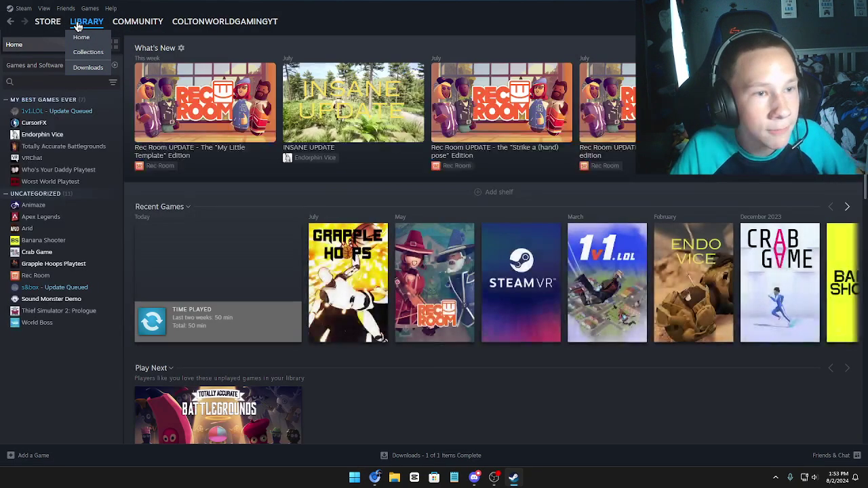
Step: Open s&box in the Library, run its queued update, then press Play to get the launch options
{"action": "left_click", "coordinate": [30, 290]}
{"action": "mouse_move", "coordinate": [213, 292]}
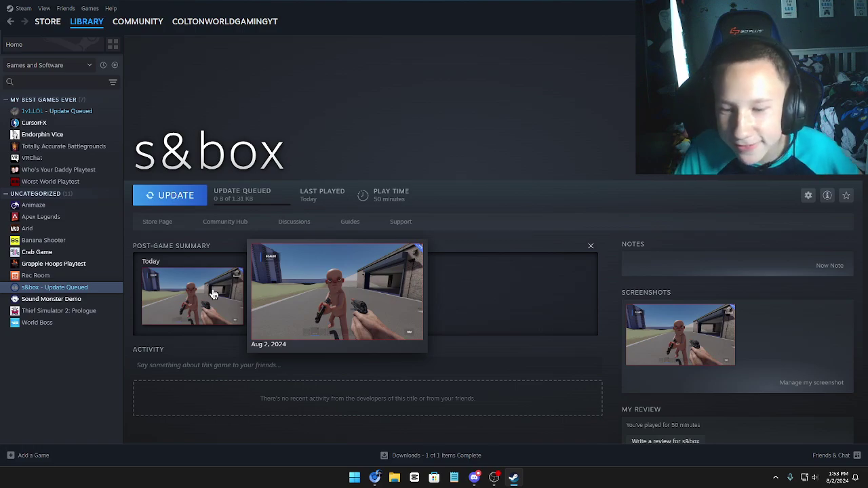
{"action": "scroll", "coordinate": [224, 305], "scroll_direction": "down", "scroll_amount": 10}
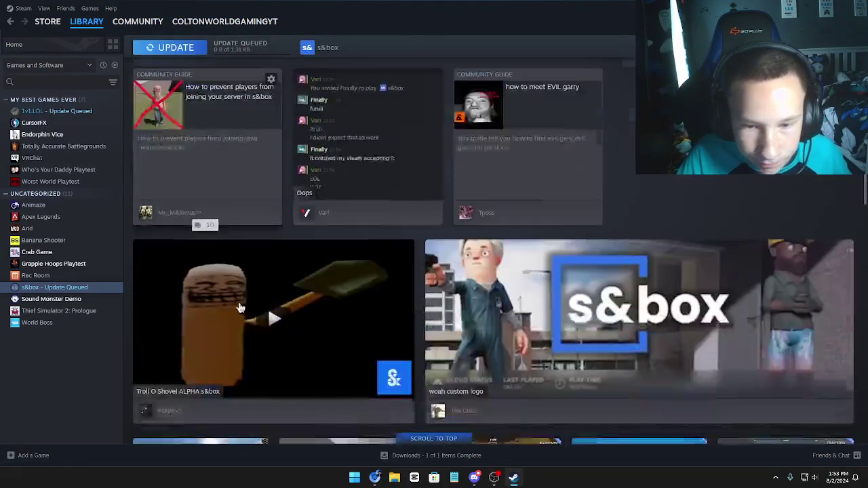
{"action": "scroll", "coordinate": [239, 308], "scroll_direction": "down", "scroll_amount": 5}
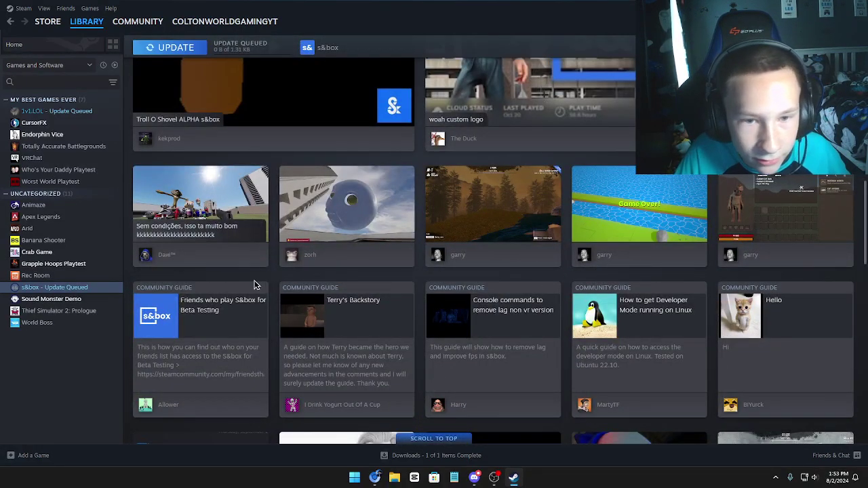
{"action": "scroll", "coordinate": [678, 272], "scroll_direction": "up", "scroll_amount": 2}
{"action": "scroll", "coordinate": [637, 278], "scroll_direction": "down", "scroll_amount": 2}
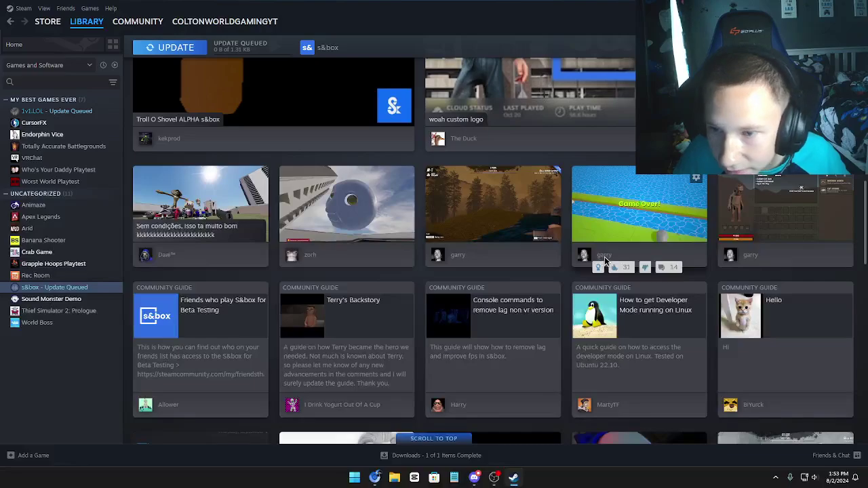
{"action": "scroll", "coordinate": [603, 254], "scroll_direction": "up", "scroll_amount": 15}
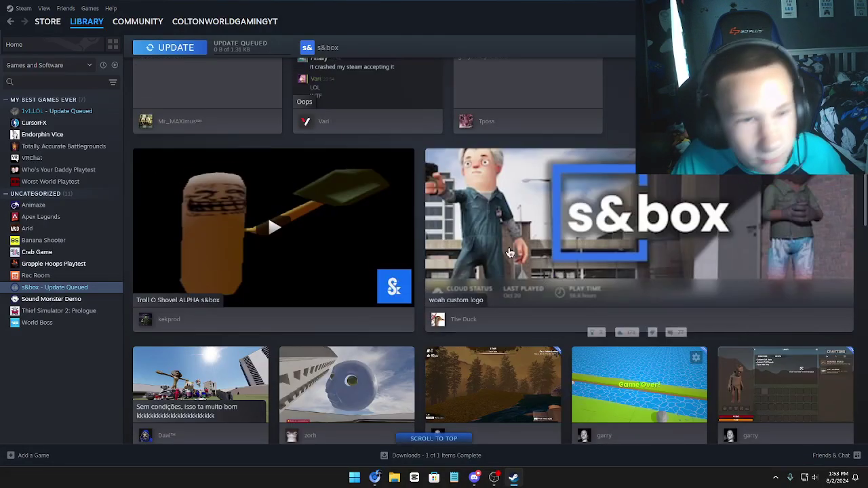
{"action": "left_click", "coordinate": [174, 195]}
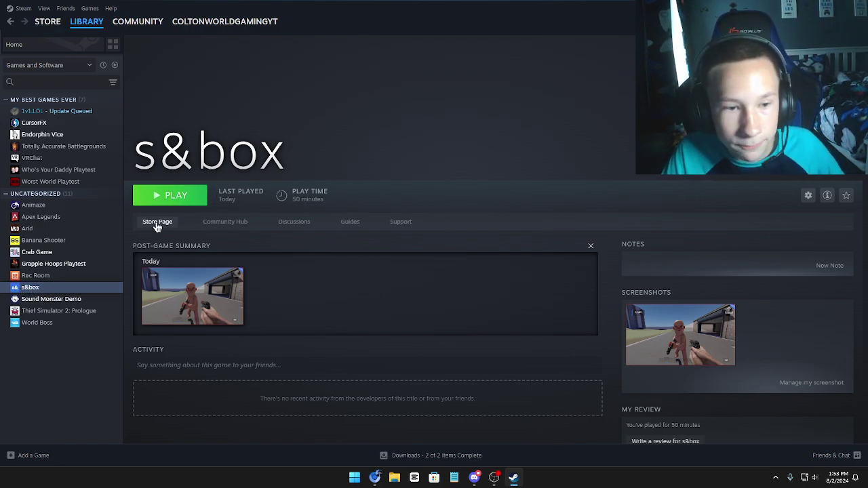
{"action": "left_click", "coordinate": [182, 200]}
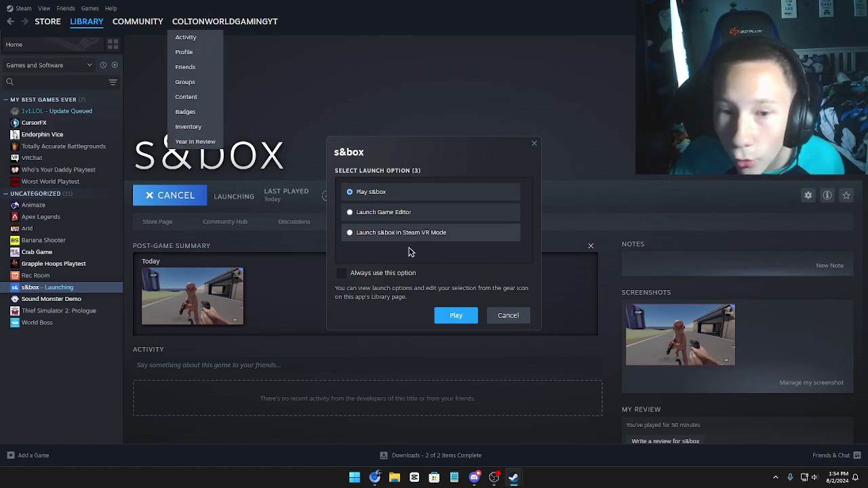
Step: Choose the Launch Game Editor option and confirm with Play
{"action": "left_click", "coordinate": [348, 213]}
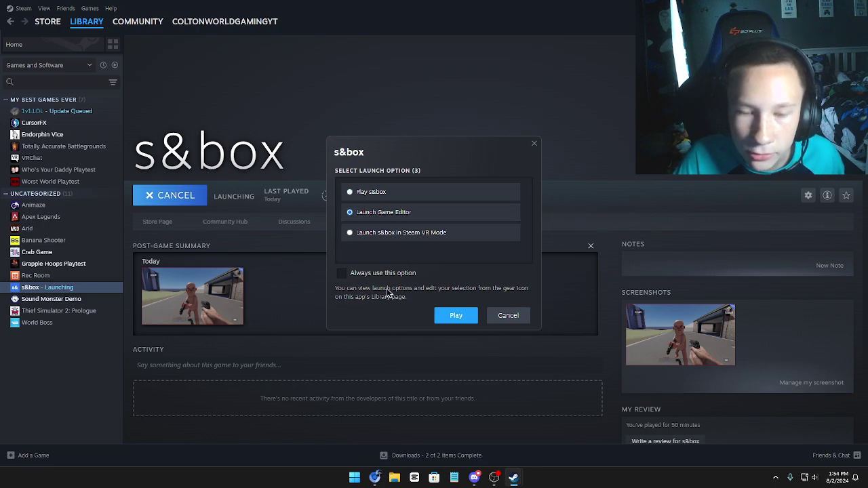
{"action": "left_click", "coordinate": [455, 317]}
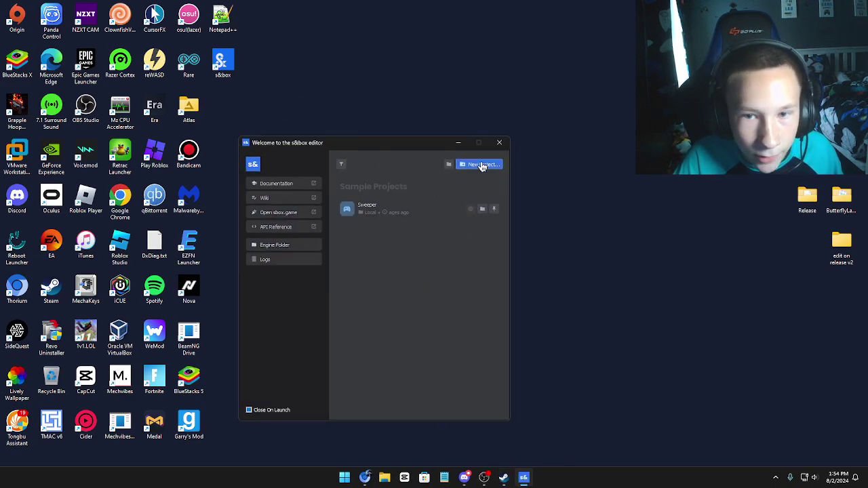
Step: Create a new project titled 'test' using the Game - Minimal template
{"action": "left_click", "coordinate": [480, 165]}
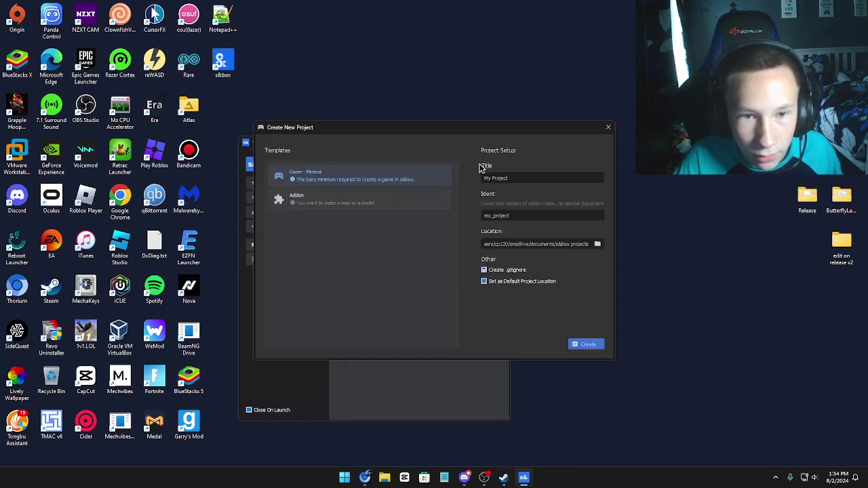
{"action": "left_click", "coordinate": [533, 178]}
{"action": "type", "text": "test"}
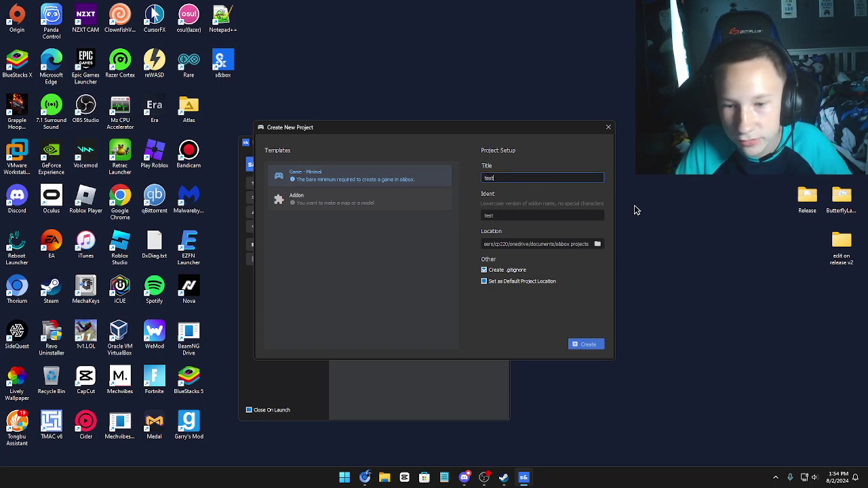
{"action": "left_click", "coordinate": [588, 345]}
{"action": "left_click", "coordinate": [434, 210]}
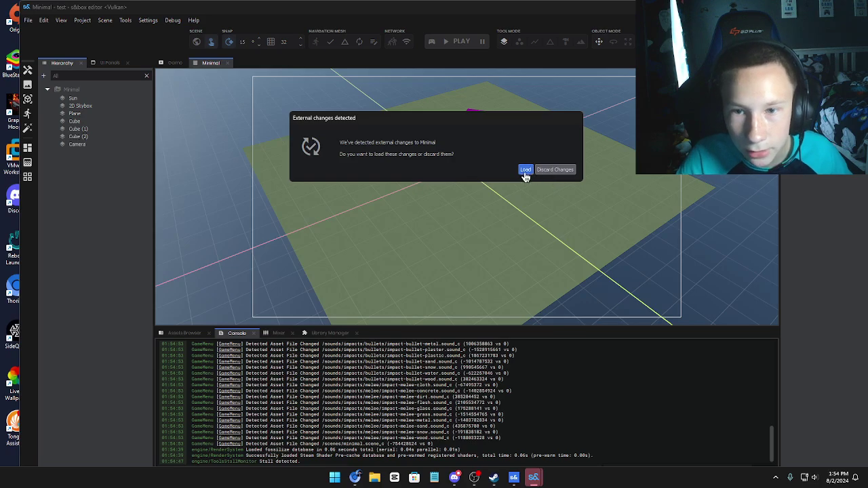
Step: Load the externally changed scene and drag the top cube right, off the stack
{"action": "left_click", "coordinate": [527, 171]}
{"action": "right_click_drag", "start_coordinate": [514, 253], "coordinate": [581, 207]}
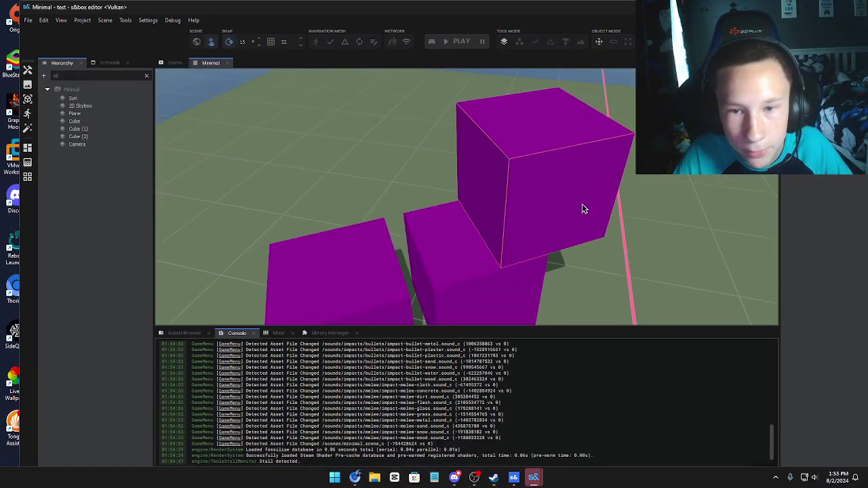
{"action": "left_click", "coordinate": [581, 208]}
{"action": "left_click_drag", "start_coordinate": [606, 187], "coordinate": [529, 188]}
{"action": "left_click", "coordinate": [477, 178]}
{"action": "left_click_drag", "start_coordinate": [476, 178], "coordinate": [573, 196]}
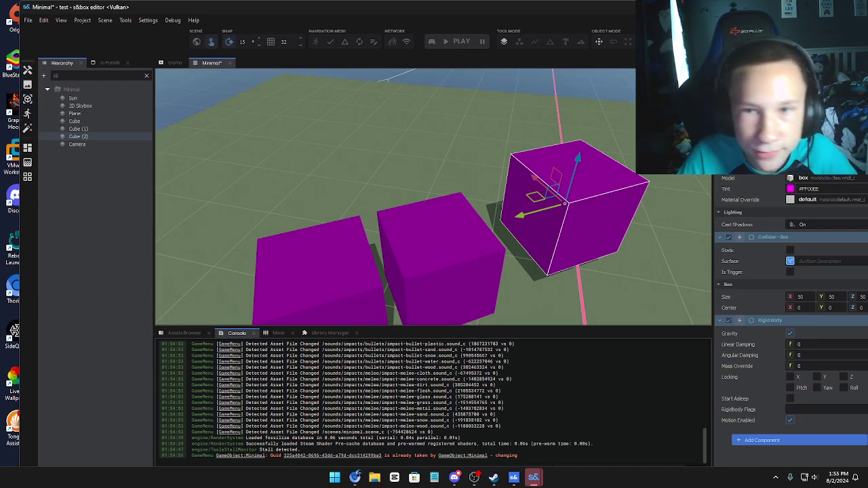
Step: Play and pause the scene, try the Hammer and material editor buttons, then return to the browser
{"action": "left_click", "coordinate": [459, 42]}
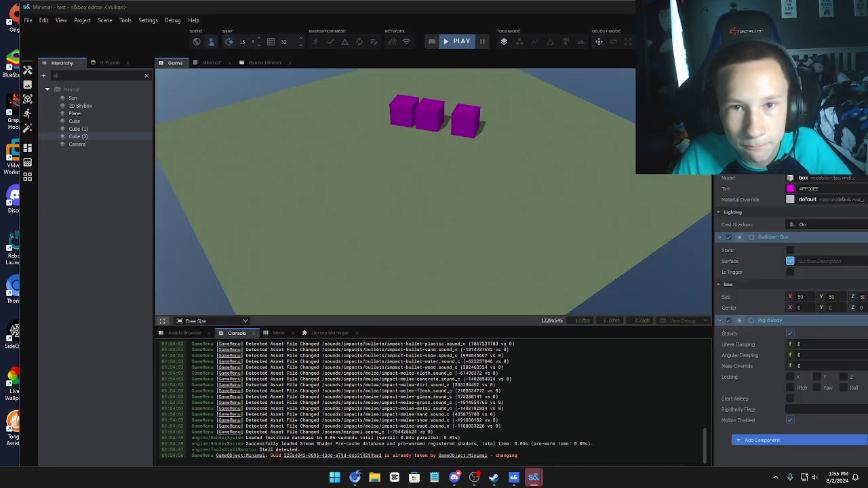
{"action": "key", "text": "super"}
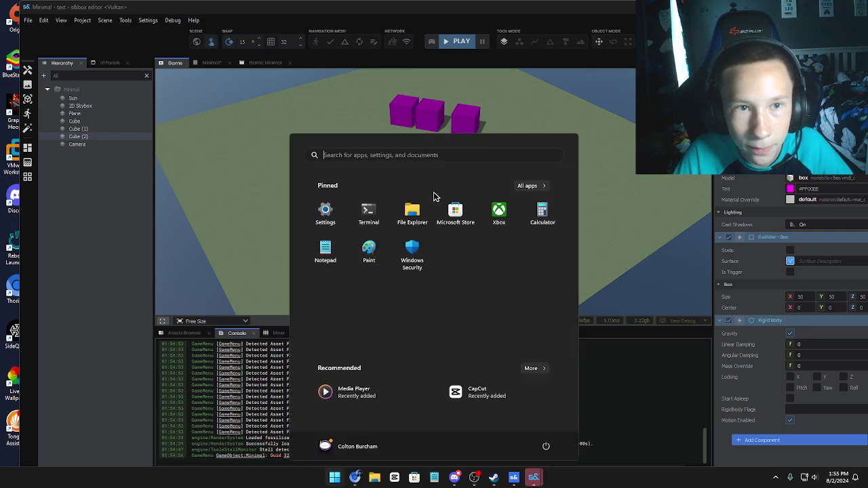
{"action": "left_click", "coordinate": [482, 41]}
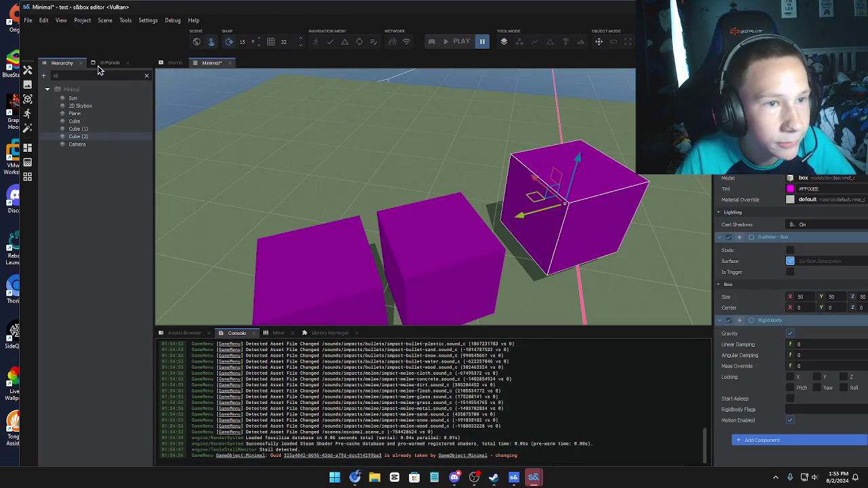
{"action": "left_click", "coordinate": [27, 70]}
{"action": "left_click", "coordinate": [27, 84]}
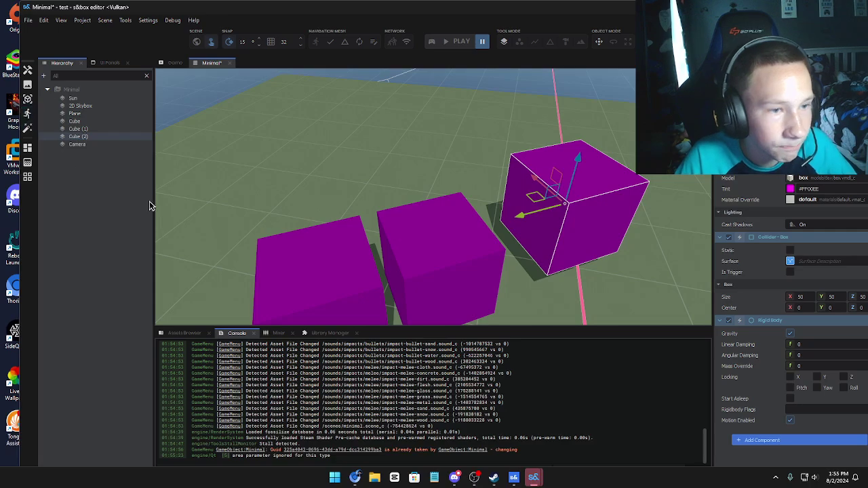
{"action": "left_click", "coordinate": [355, 477]}
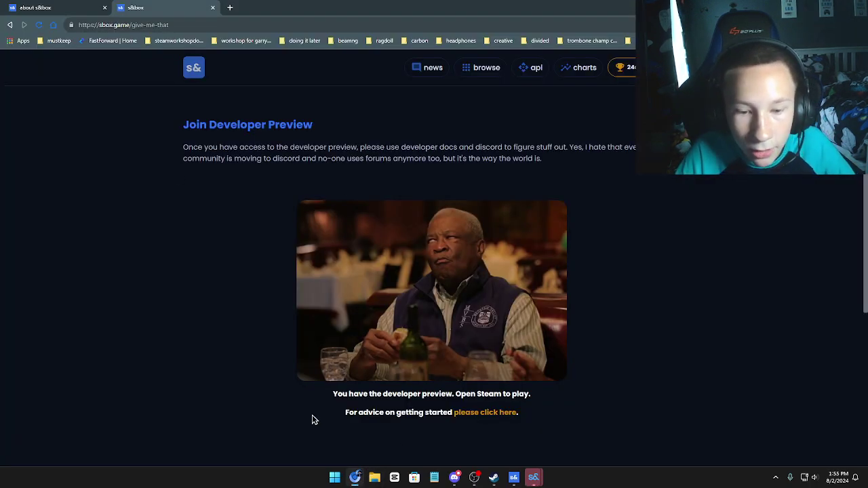
Step: Follow the Developer Preview page's 'please click here' link to the Dev Preview – First Steps guide
{"action": "left_click_drag", "start_coordinate": [354, 411], "coordinate": [468, 412]}
{"action": "left_click", "coordinate": [405, 422]}
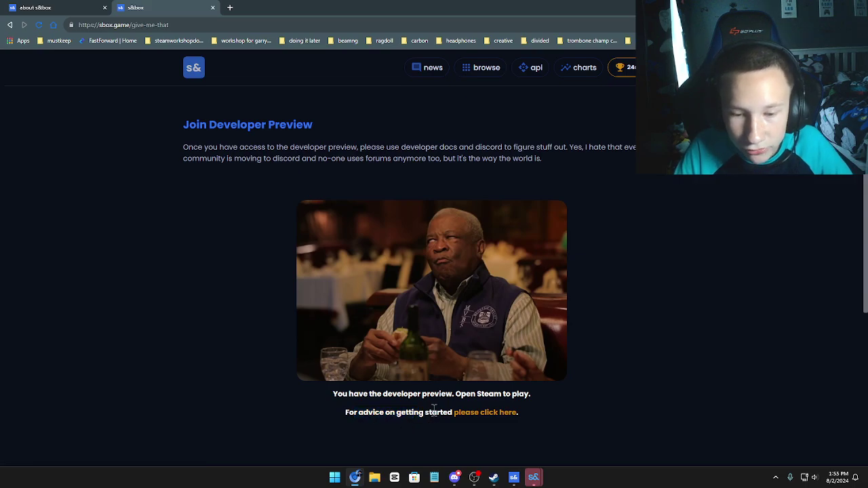
{"action": "left_click", "coordinate": [479, 413]}
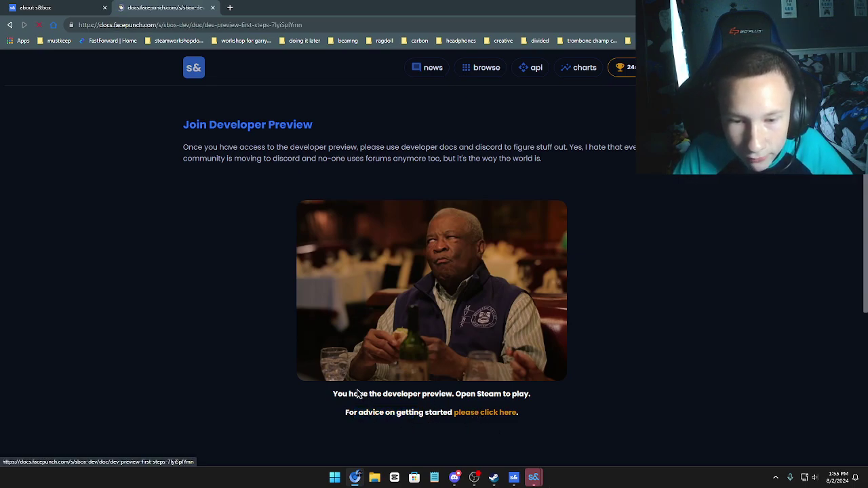
Step: Highlight the Create a New Project and empty-scene instructions, then follow the guide's Discord invite link
{"action": "scroll", "coordinate": [412, 300], "scroll_direction": "down", "scroll_amount": 5}
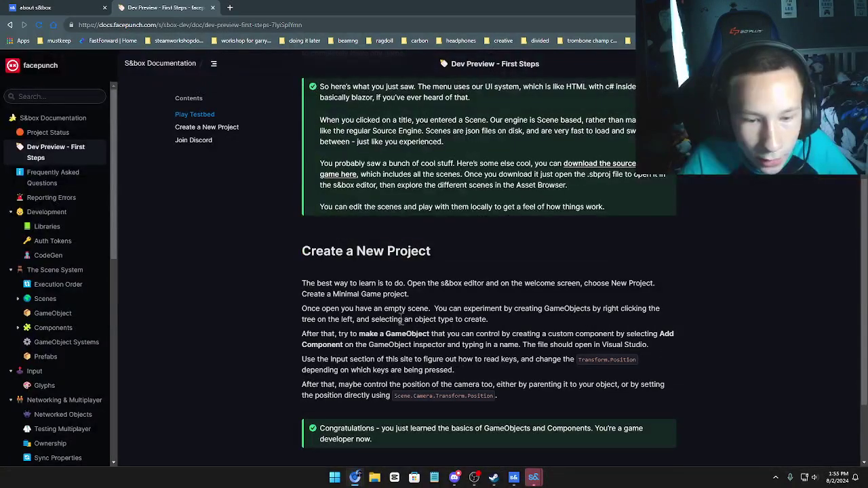
{"action": "left_click_drag", "start_coordinate": [301, 184], "coordinate": [533, 210]}
{"action": "left_click", "coordinate": [358, 211]}
{"action": "left_click_drag", "start_coordinate": [357, 211], "coordinate": [552, 222]}
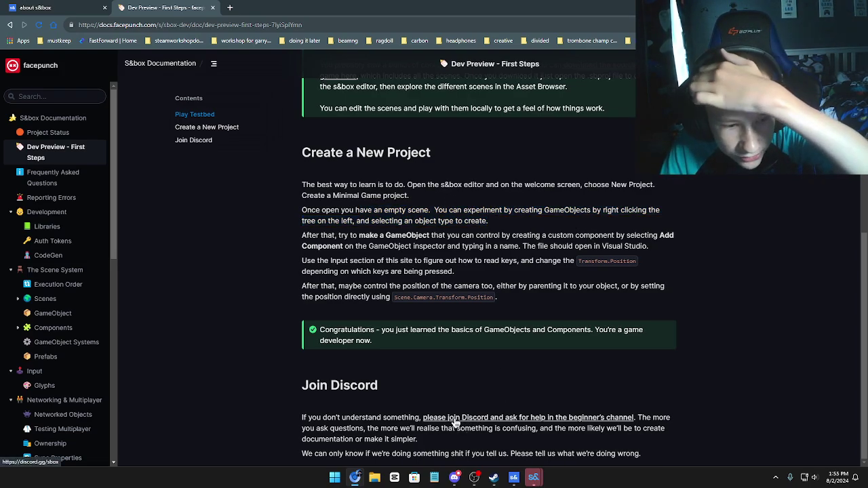
{"action": "mouse_move", "coordinate": [459, 485]}
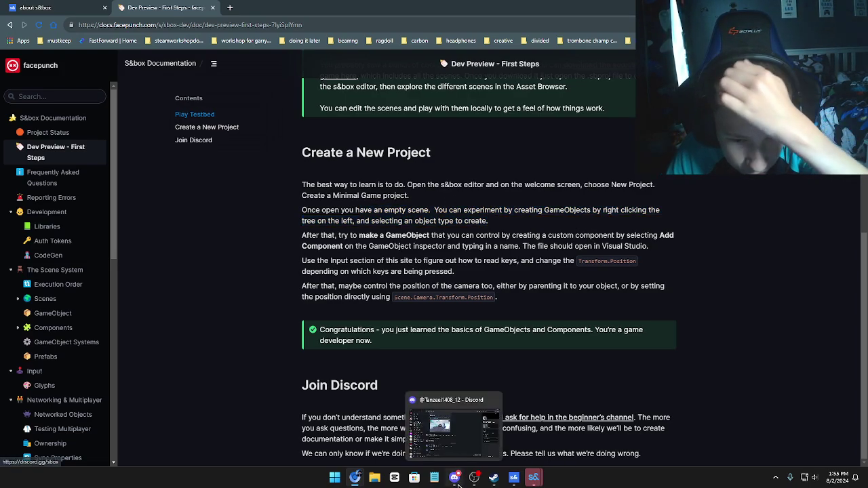
{"action": "left_click", "coordinate": [567, 418]}
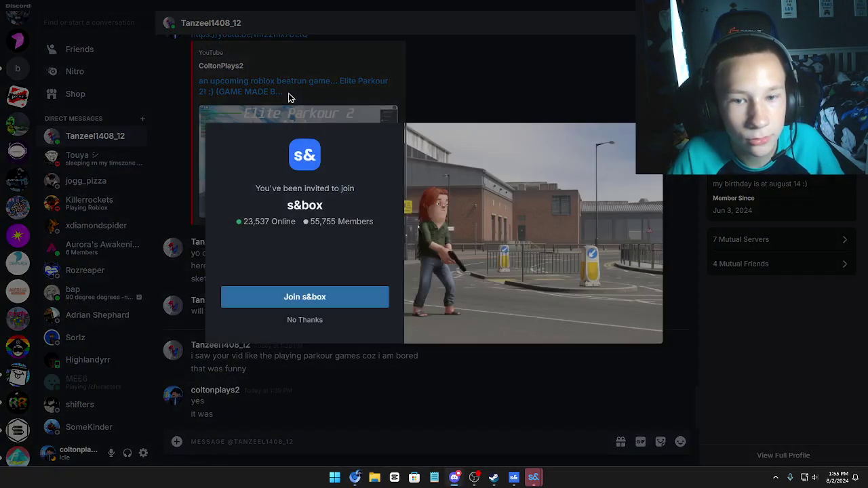
Step: Decline the s&box server invite, close the Discord launch tab, and return to the Discord app
{"action": "left_click", "coordinate": [322, 319]}
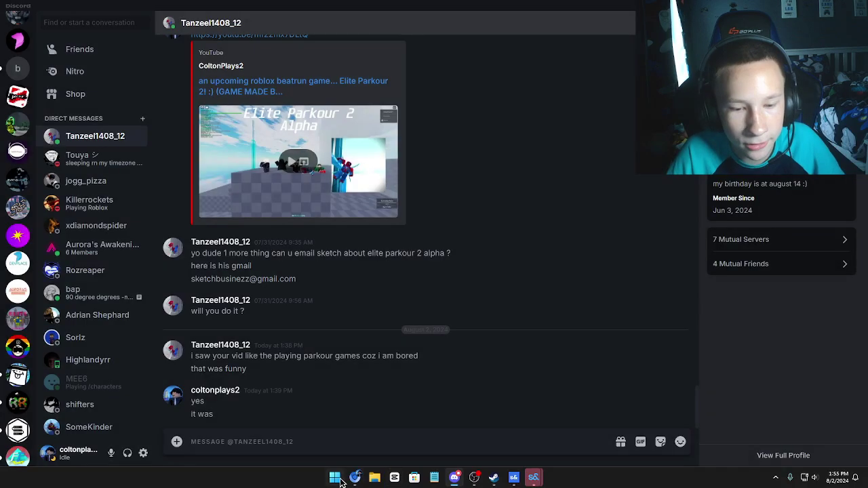
{"action": "left_click", "coordinate": [354, 477]}
{"action": "left_click", "coordinate": [321, 7]}
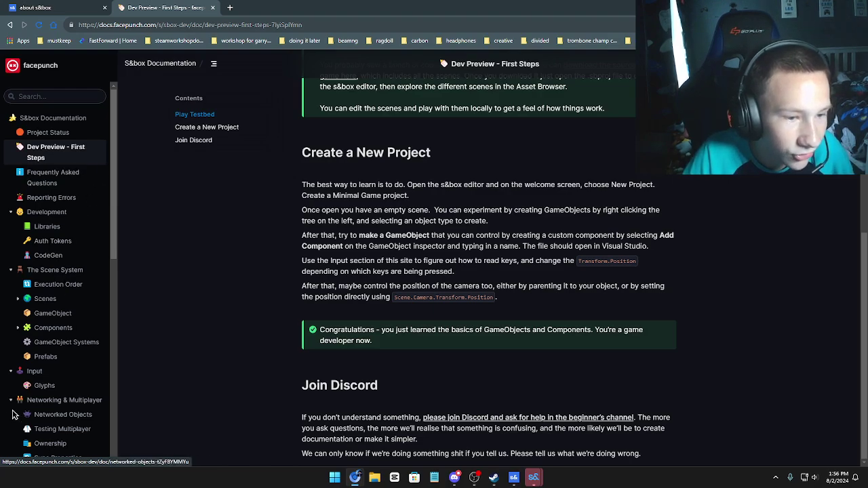
{"action": "left_click", "coordinate": [355, 478]}
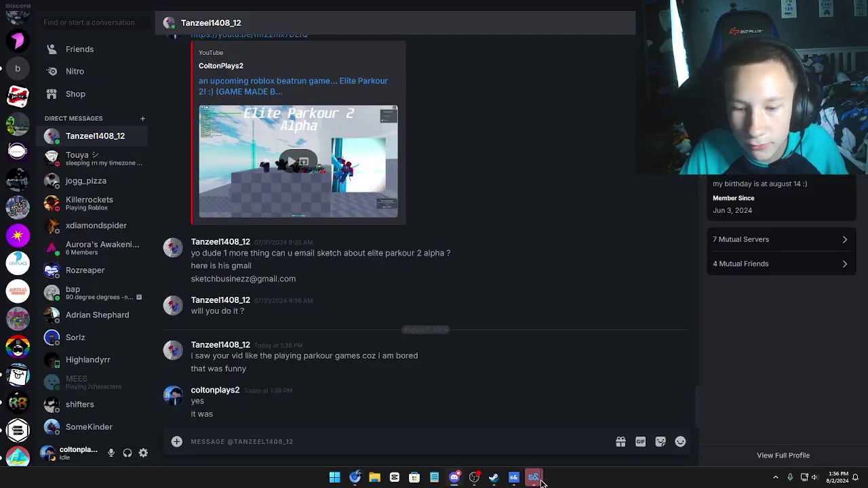
Step: Bring the s&box editor forward and discard the external scene changes
{"action": "mouse_move", "coordinate": [540, 480]}
{"action": "left_click", "coordinate": [522, 427]}
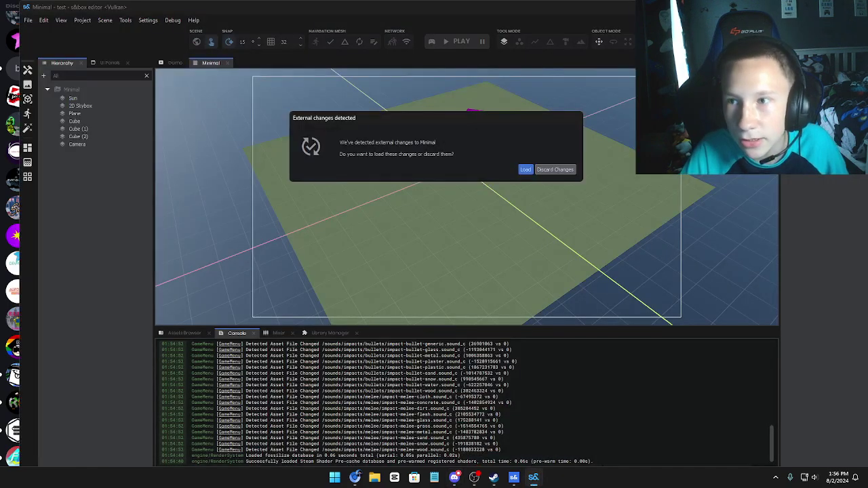
{"action": "left_click", "coordinate": [550, 171]}
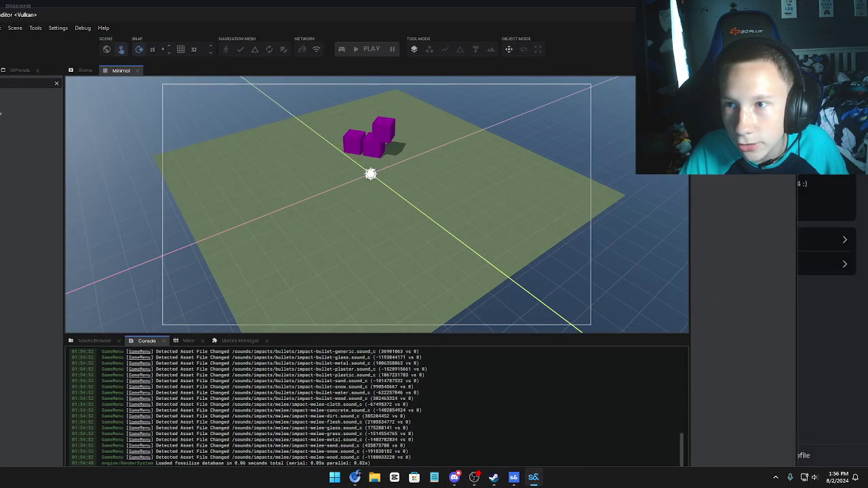
Step: Close the editor without saving the Minimal scene, then close the Welcome window
{"action": "left_click", "coordinate": [533, 478]}
{"action": "mouse_move", "coordinate": [533, 482]}
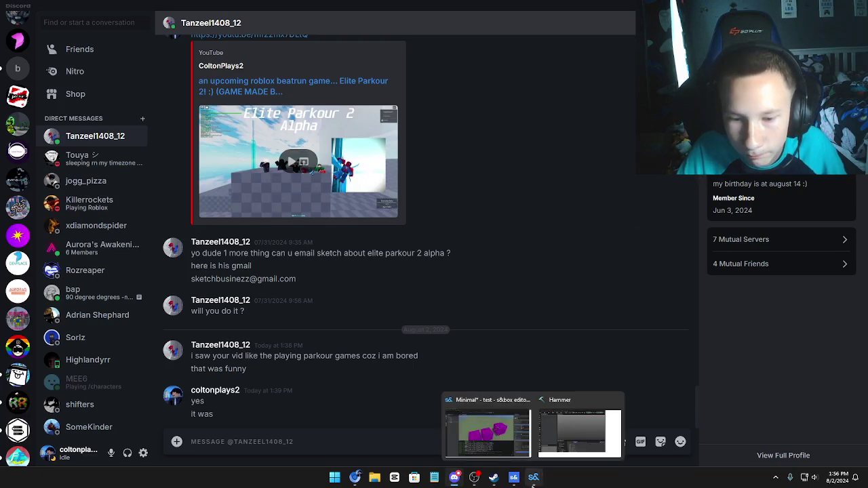
{"action": "left_click", "coordinate": [526, 400]}
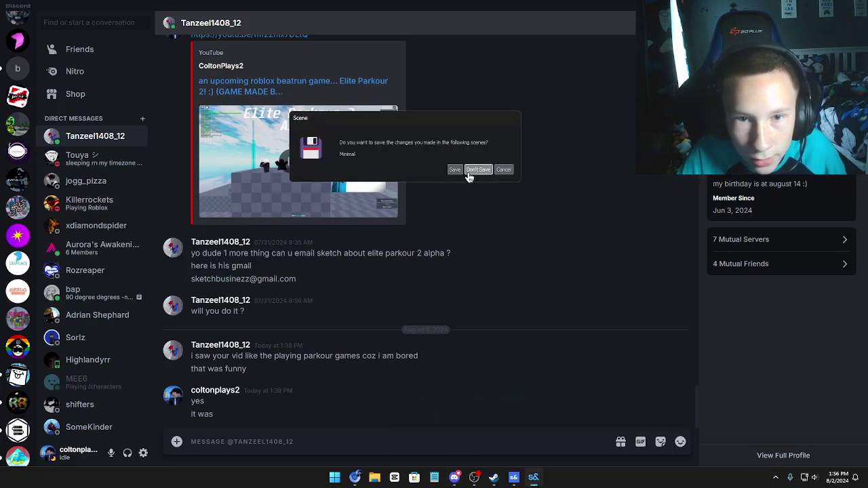
{"action": "left_click", "coordinate": [478, 170]}
{"action": "mouse_move", "coordinate": [525, 480]}
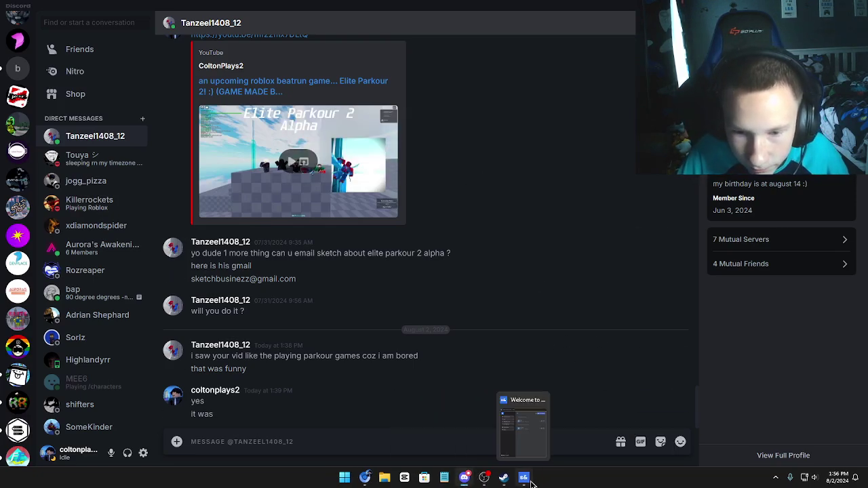
{"action": "left_click", "coordinate": [542, 401]}
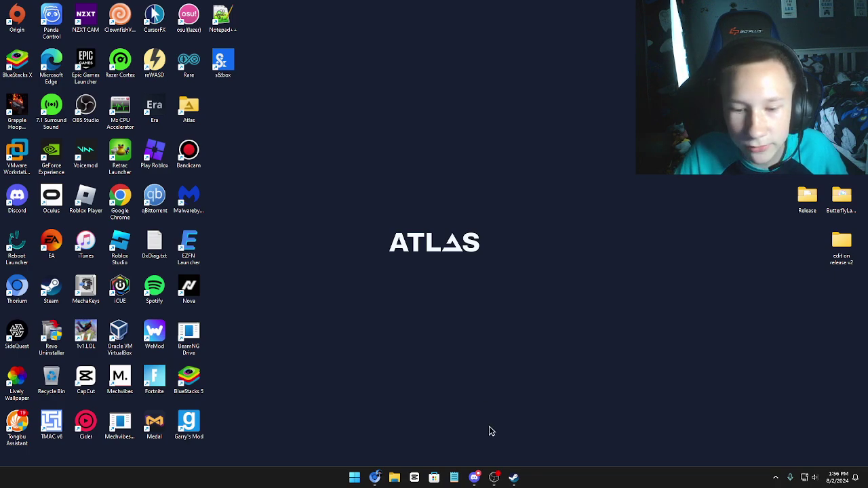
Step: Launch s&box from the Steam library using the Play s&box option
{"action": "left_click", "coordinate": [514, 478]}
{"action": "left_click", "coordinate": [182, 198]}
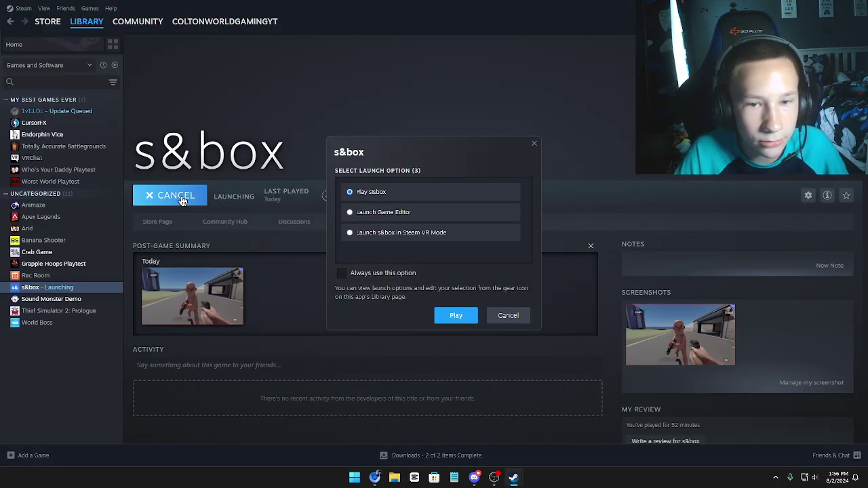
{"action": "left_click", "coordinate": [459, 316]}
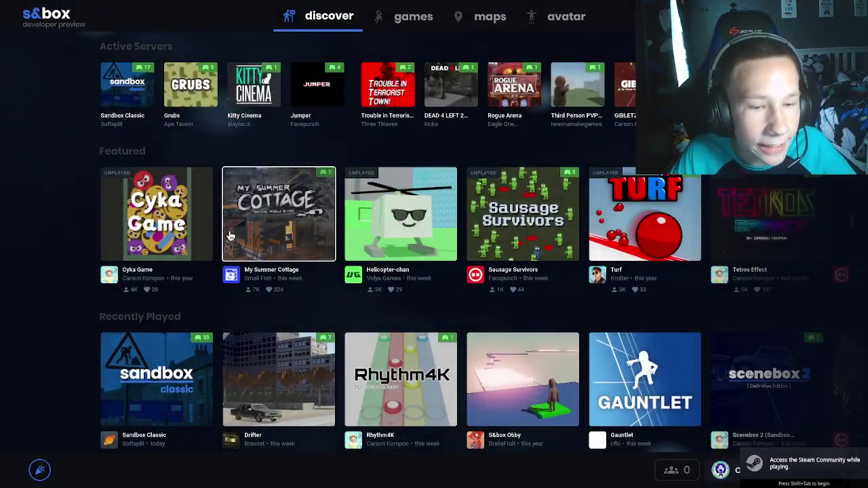
Step: In the avatar editor's Hat section, try the glasses headband on and off
{"action": "scroll", "coordinate": [229, 235], "scroll_direction": "down", "scroll_amount": 3}
{"action": "scroll", "coordinate": [229, 236], "scroll_direction": "up", "scroll_amount": 3}
{"action": "left_click", "coordinate": [566, 16]}
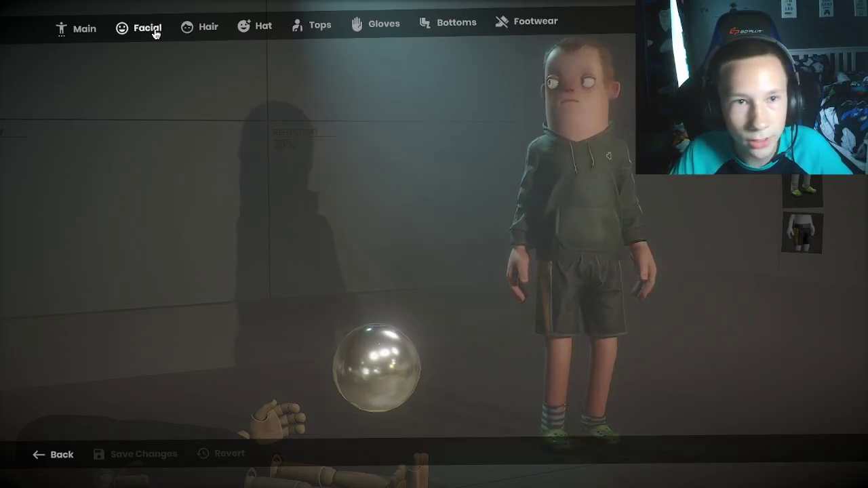
{"action": "left_click", "coordinate": [239, 26]}
{"action": "left_click", "coordinate": [73, 132]}
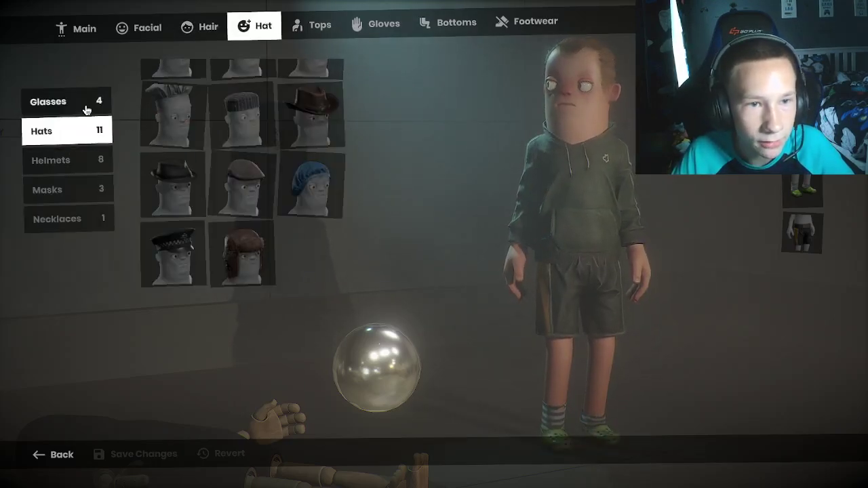
{"action": "left_click", "coordinate": [81, 103]}
{"action": "left_click", "coordinate": [174, 129]}
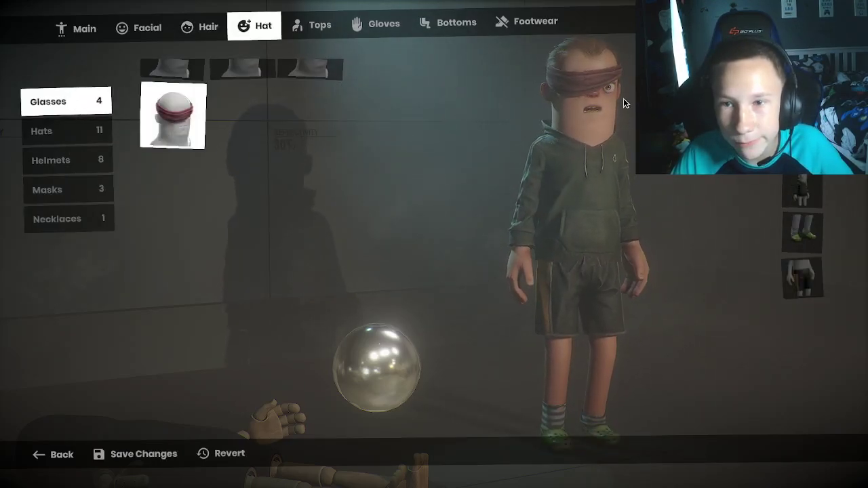
{"action": "left_click", "coordinate": [177, 139]}
Step: Try the blue hat and flat cap, then dress the avatar in the black balaclava mask
{"action": "left_click", "coordinate": [76, 139]}
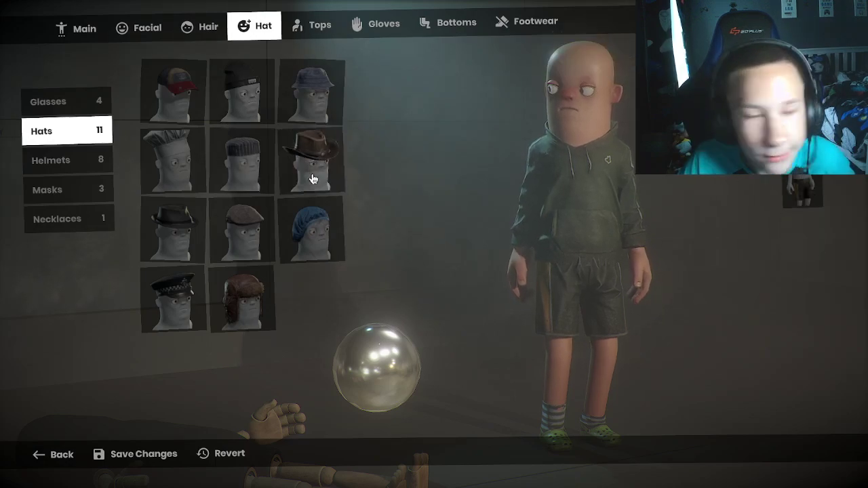
{"action": "left_click", "coordinate": [310, 234]}
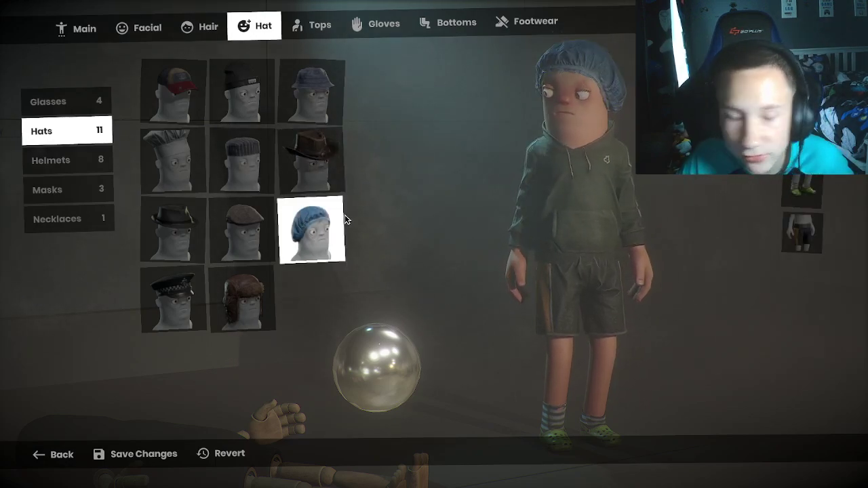
{"action": "left_click", "coordinate": [261, 245]}
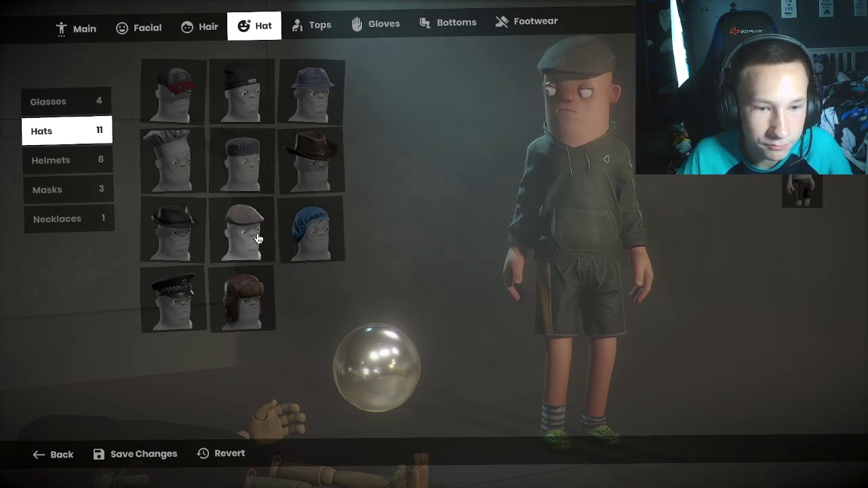
{"action": "left_click", "coordinate": [68, 160]}
{"action": "left_click", "coordinate": [91, 196]}
{"action": "left_click", "coordinate": [180, 103]}
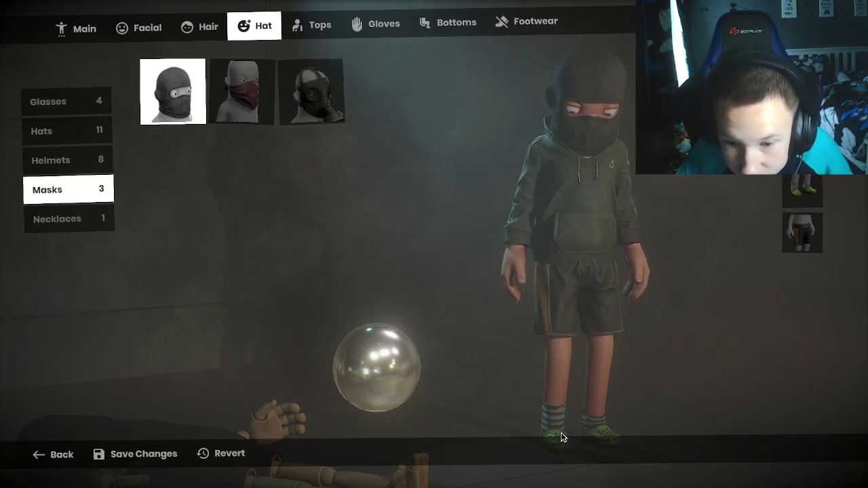
Step: Turn the avatar to the side and switch through the Facial and Main tabs
{"action": "left_click_drag", "start_coordinate": [556, 392], "coordinate": [519, 286]}
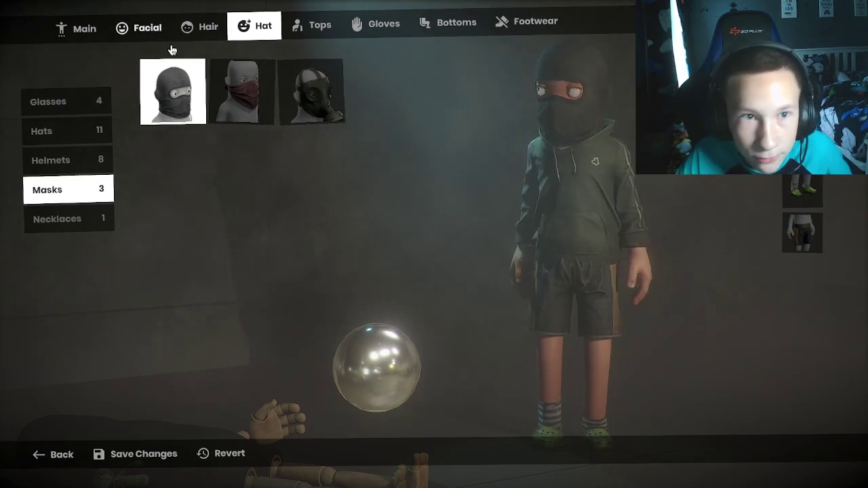
{"action": "left_click", "coordinate": [139, 27]}
{"action": "left_click", "coordinate": [84, 30]}
Step: Rotate the balaclava-wearing avatar to a side profile on the Main tab
{"action": "left_click_drag", "start_coordinate": [480, 247], "coordinate": [778, 342]}
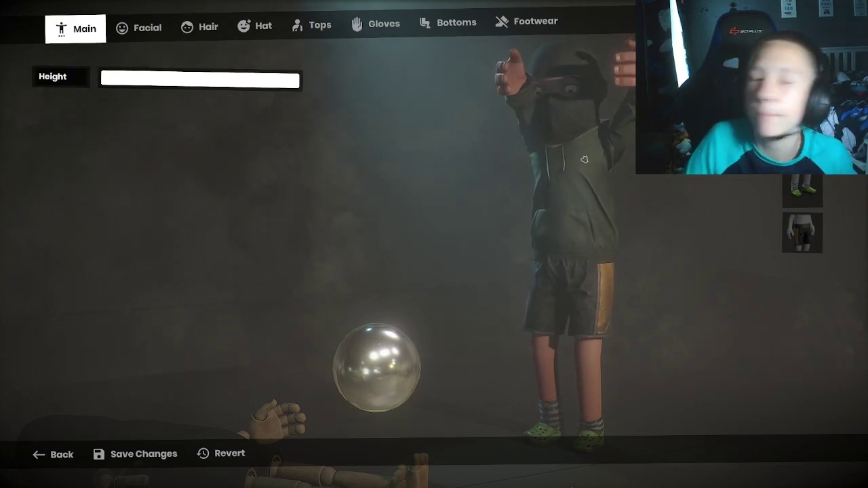
Step: Leave the avatar editor and open the Kitty Cinema game
{"action": "left_click", "coordinate": [61, 454]}
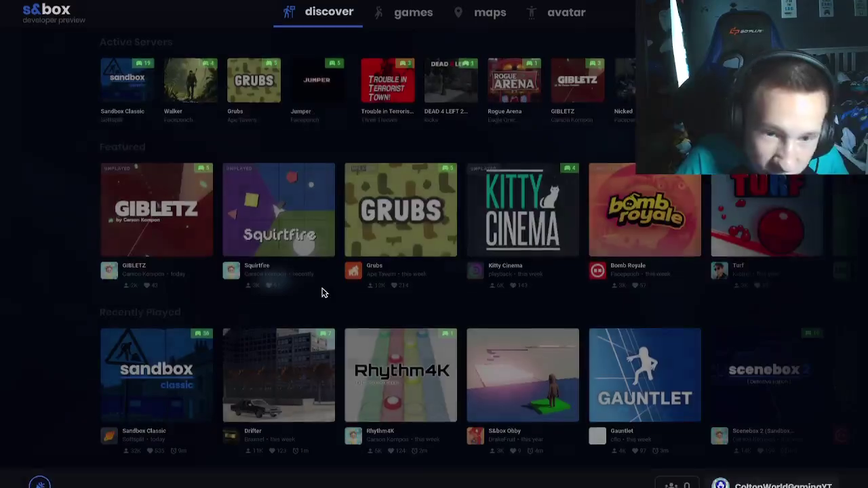
{"action": "scroll", "coordinate": [323, 293], "scroll_direction": "down", "scroll_amount": 5}
{"action": "scroll", "coordinate": [322, 293], "scroll_direction": "up", "scroll_amount": 3}
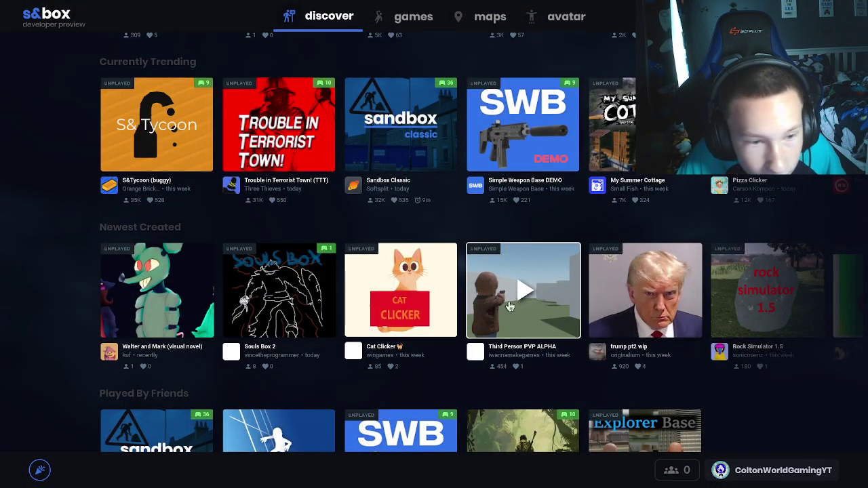
{"action": "scroll", "coordinate": [258, 364], "scroll_direction": "up", "scroll_amount": 10}
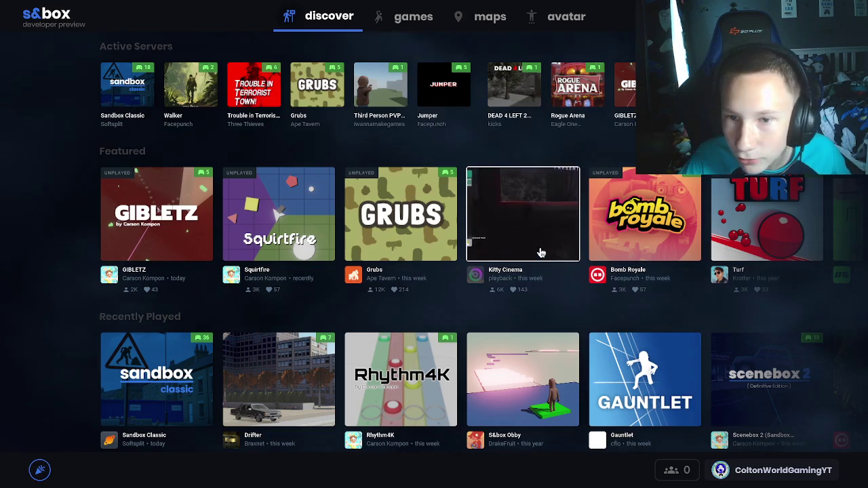
{"action": "left_click", "coordinate": [517, 192]}
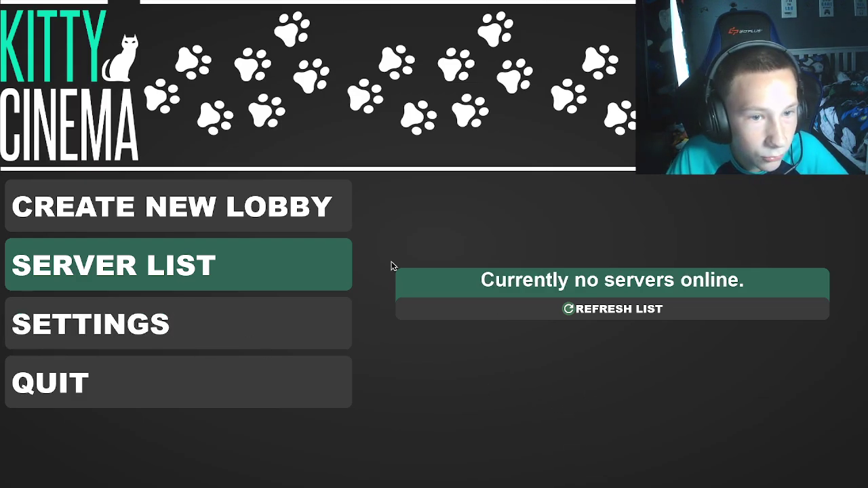
Step: Create a new Kitty Cinema lobby, switch to third-person view and walk toward the counter
{"action": "left_click", "coordinate": [298, 220]}
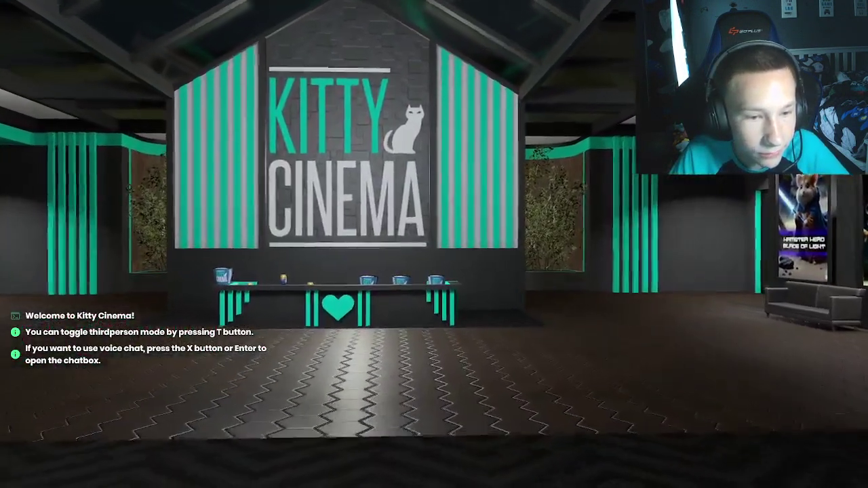
{"action": "key", "text": "t"}
{"action": "key", "text": "w"}
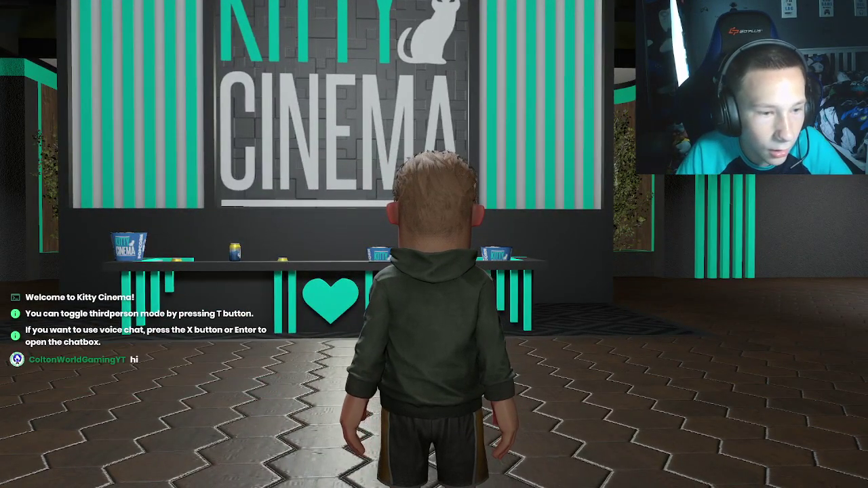
Step: Walk across the lobby into the Main Theater and bring up the theater Media Player menu
{"action": "key", "text": "w"}
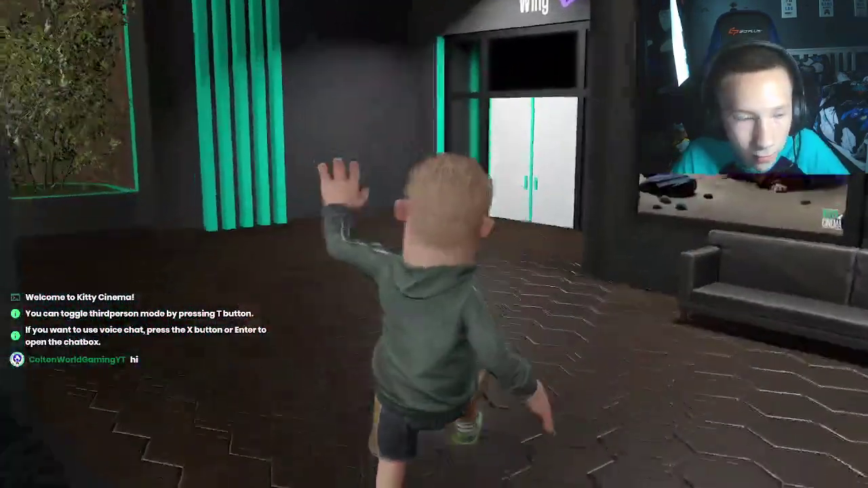
{"action": "key", "text": "w"}
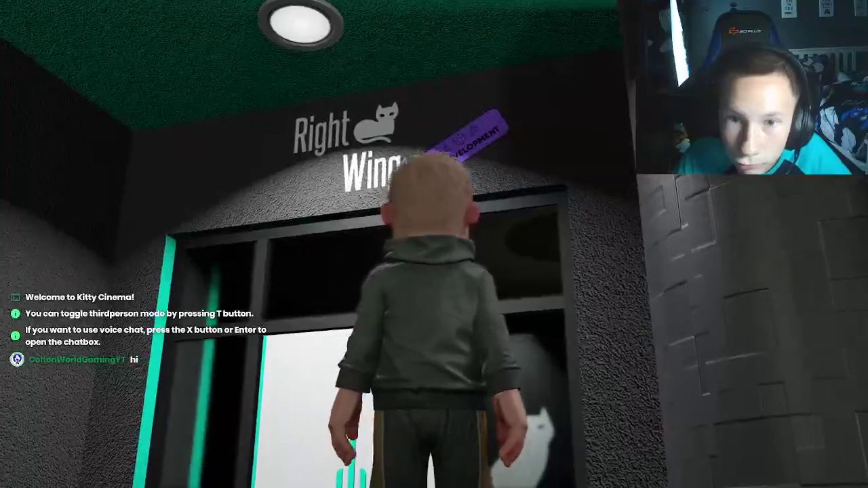
{"action": "key", "text": "w"}
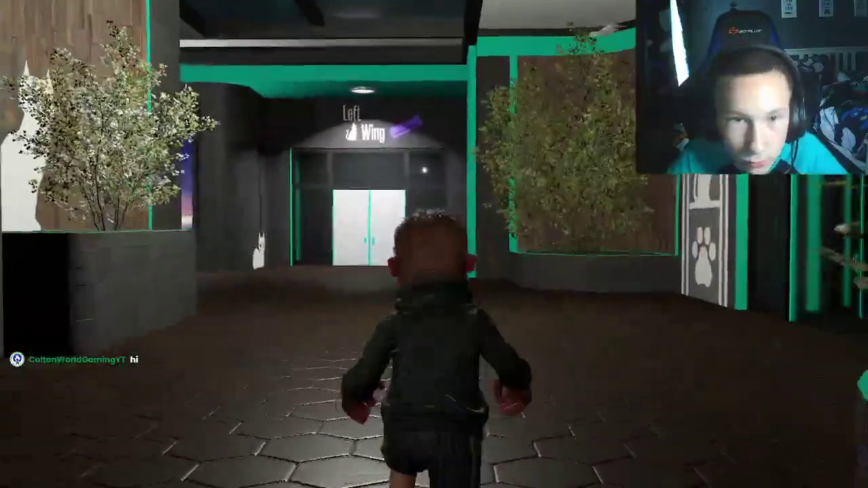
{"action": "key", "text": "w"}
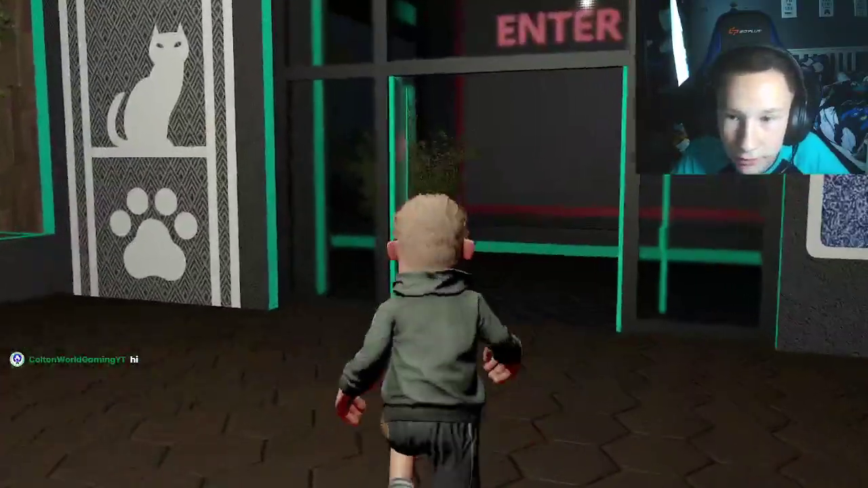
{"action": "key", "text": "w"}
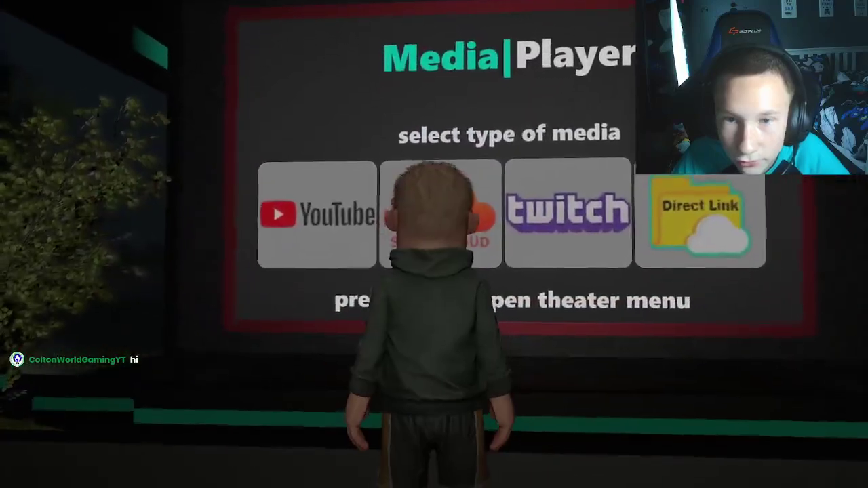
{"action": "key", "text": "a"}
{"action": "key", "text": "w"}
{"action": "key", "text": "q"}
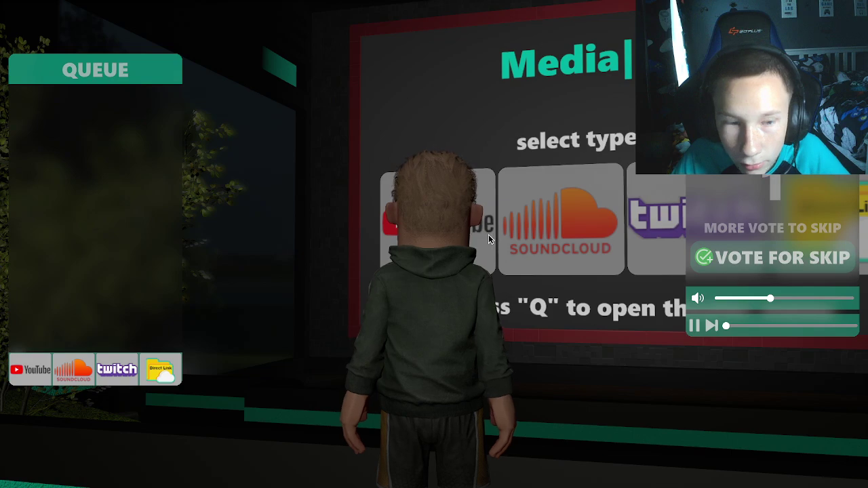
Step: Search YouTube for the creator's channel and request its tsubi club reaction video
{"action": "left_click", "coordinate": [30, 369]}
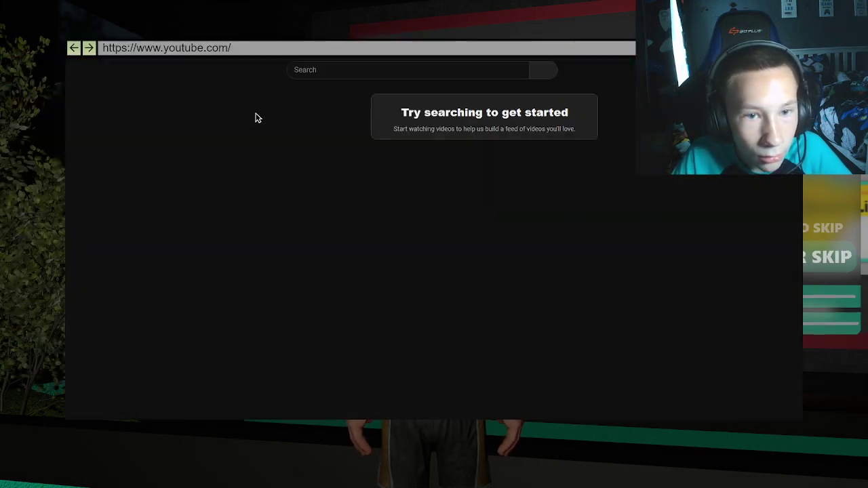
{"action": "left_click", "coordinate": [397, 75]}
{"action": "type", "text": "c"}
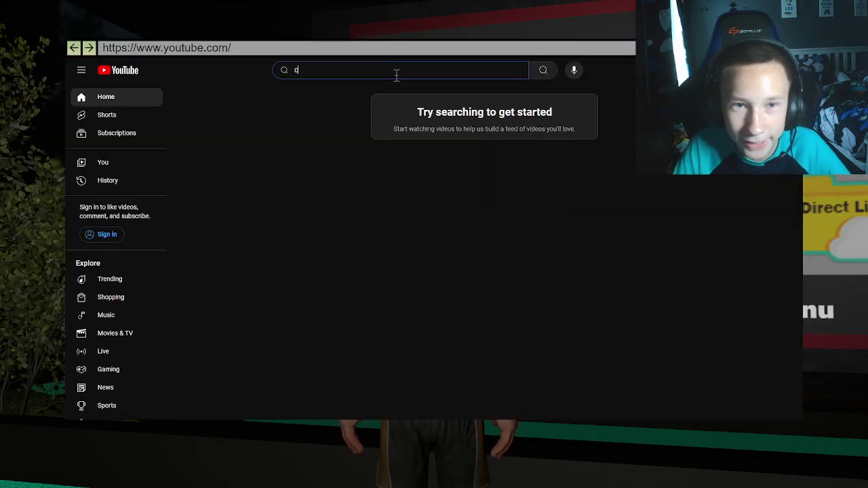
{"action": "type", "text": "oltonpla"}
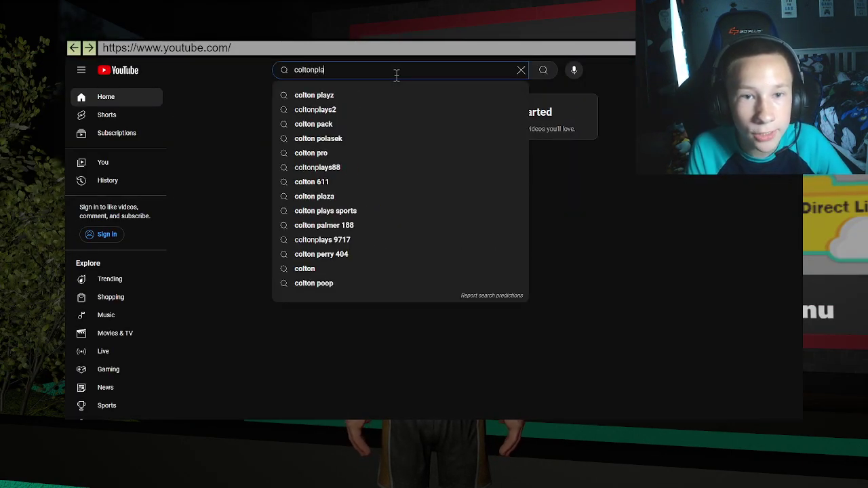
{"action": "type", "text": "ys2"}
{"action": "key", "text": "Return"}
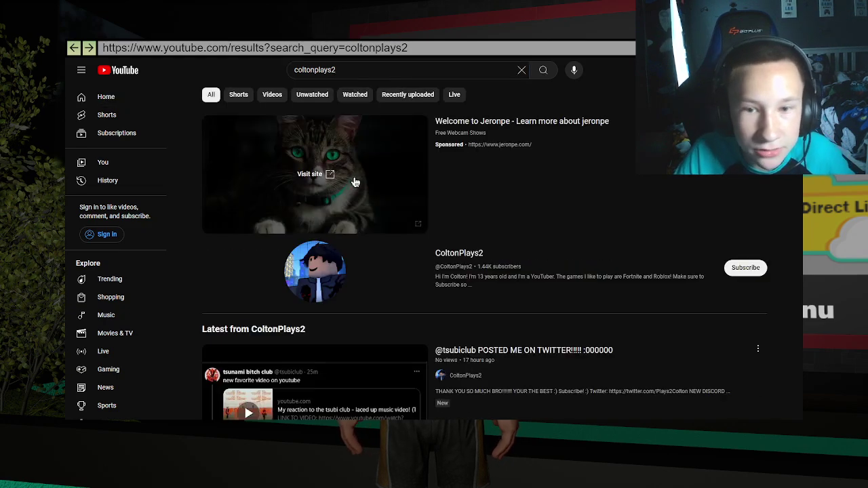
{"action": "left_click", "coordinate": [314, 271]}
{"action": "left_click", "coordinate": [237, 268]}
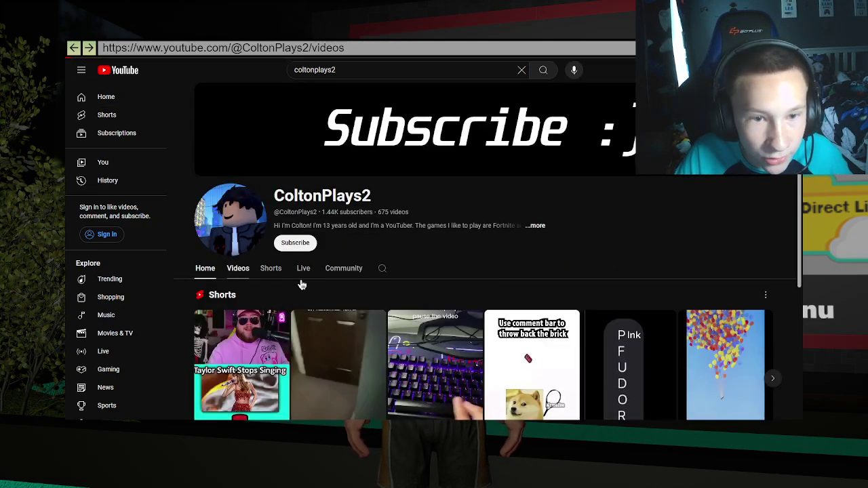
{"action": "scroll", "coordinate": [427, 319], "scroll_direction": "down", "scroll_amount": 3}
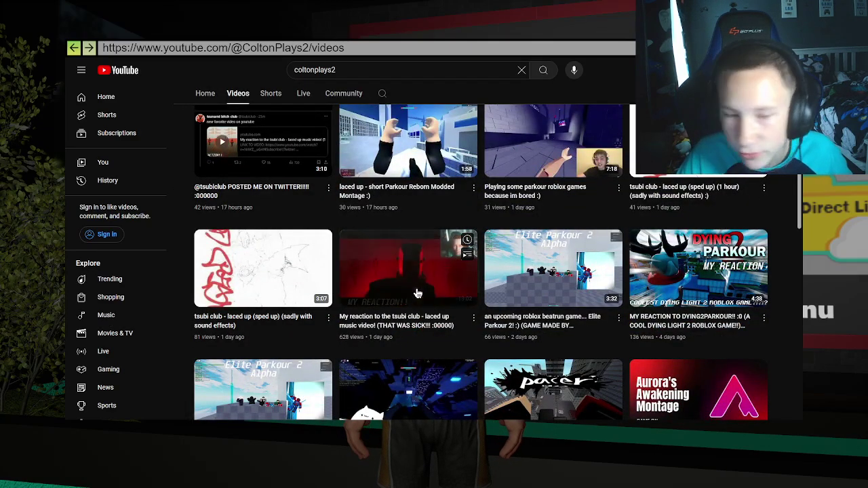
{"action": "left_click", "coordinate": [418, 293]}
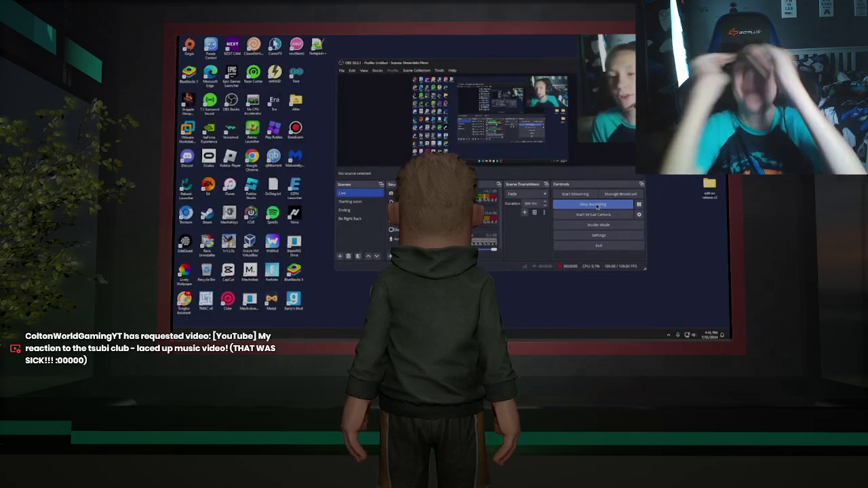
Step: Walk the avatar around the theater and up close to the screen
{"action": "key", "text": "d"}
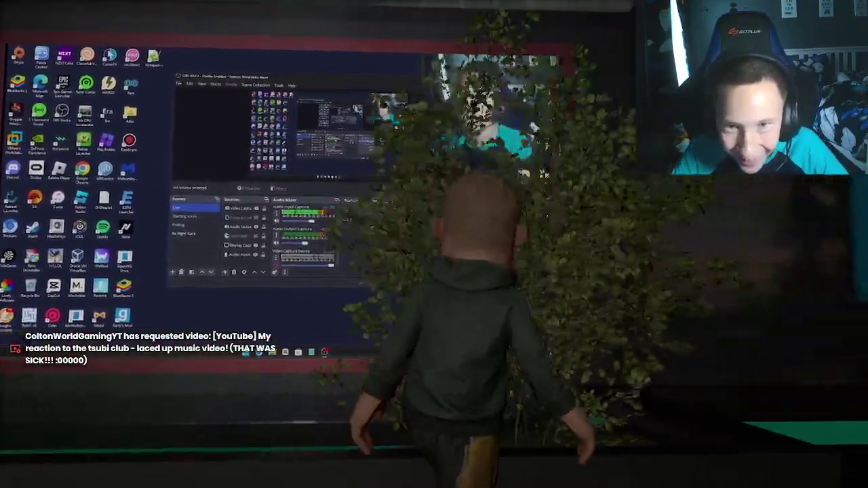
{"action": "key", "text": "a"}
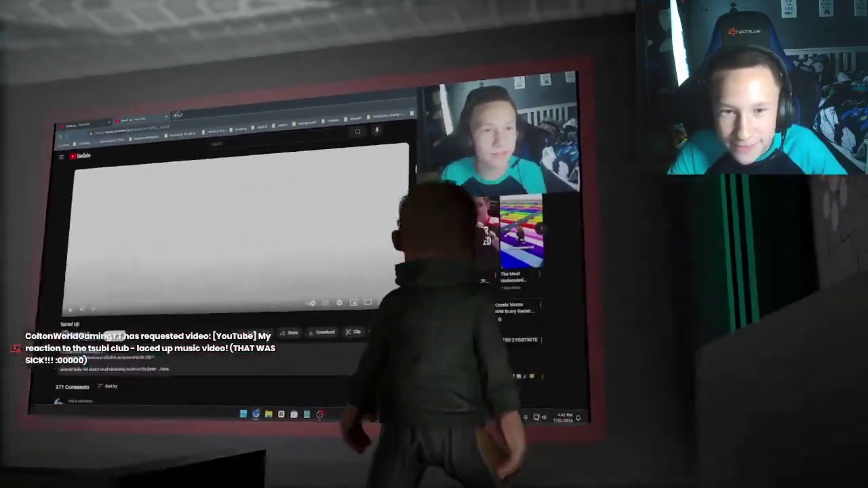
{"action": "key", "text": "w"}
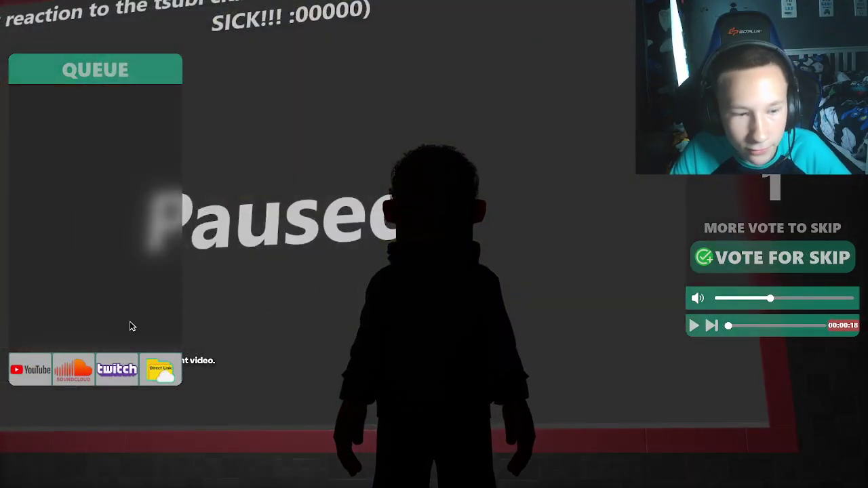
Step: Queue tsubi club's 9:26 'laced up' YouTube video, then return to the theater queue panel
{"action": "left_click", "coordinate": [30, 369]}
{"action": "left_click", "coordinate": [391, 70]}
{"action": "type", "text": "tst"}
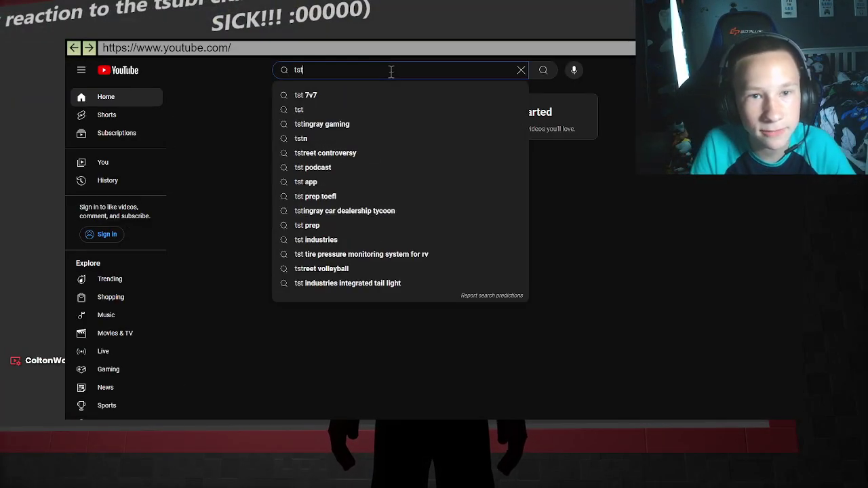
{"action": "type", "text": "bi club"}
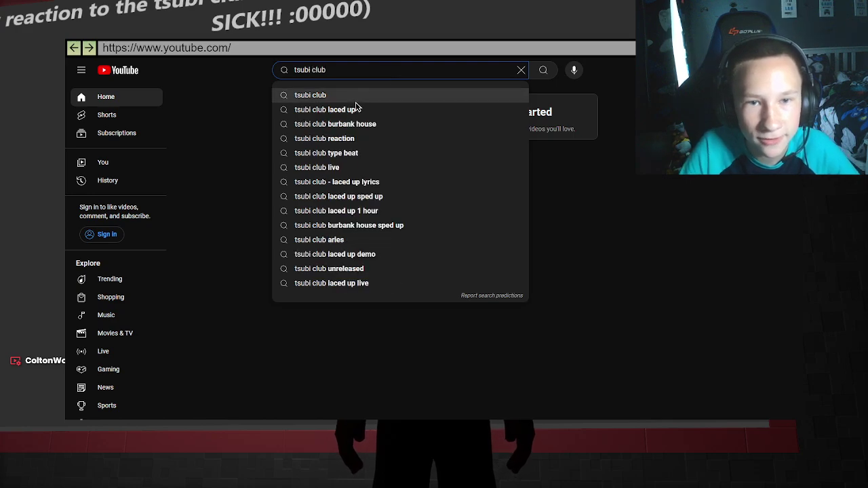
{"action": "left_click", "coordinate": [356, 108]}
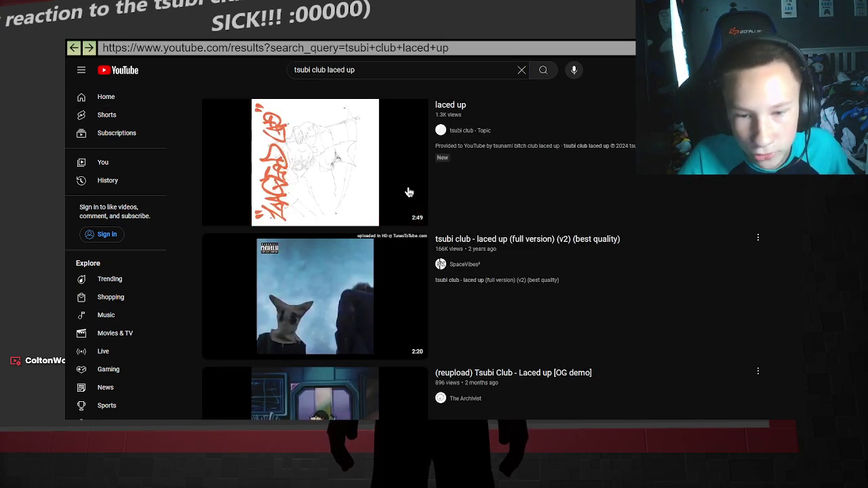
{"action": "scroll", "coordinate": [408, 193], "scroll_direction": "down", "scroll_amount": 2}
{"action": "left_click", "coordinate": [380, 281]}
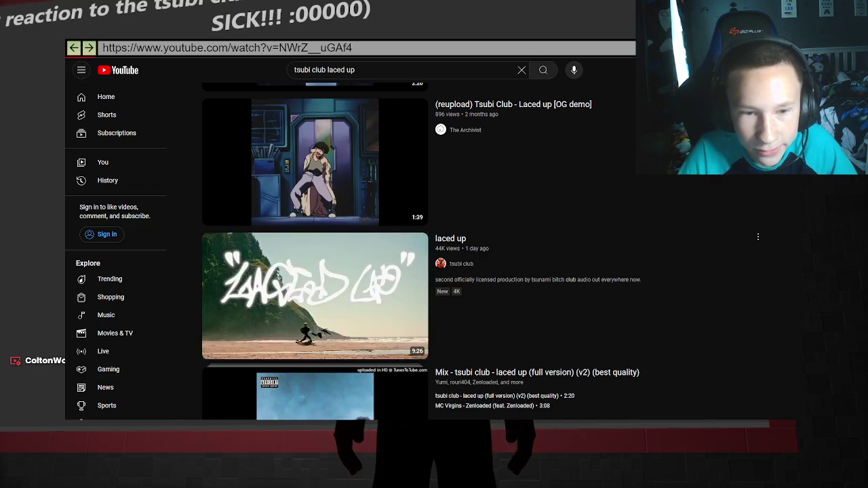
{"action": "key", "text": "Escape"}
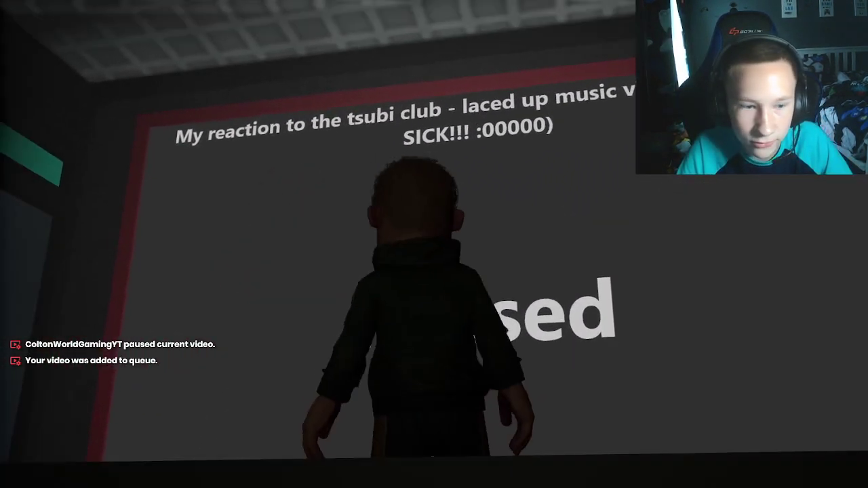
{"action": "key", "text": "q"}
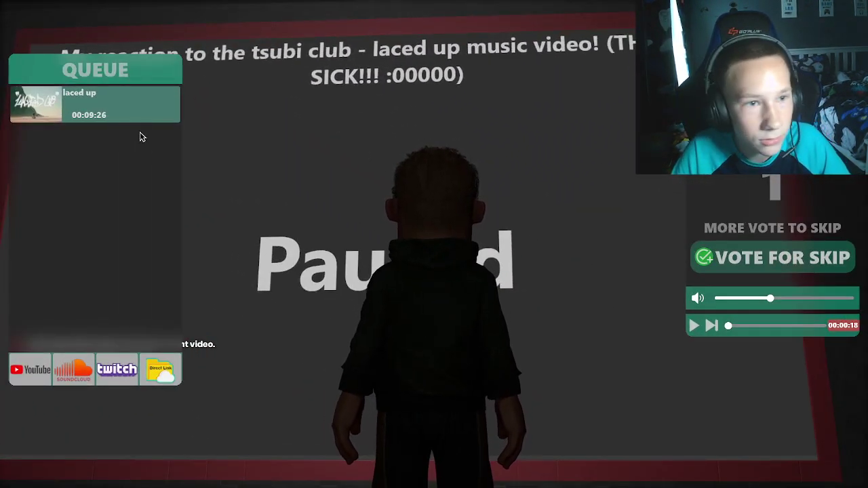
Step: Vote to skip to the laced up video and walk down to the screen to watch it
{"action": "left_click", "coordinate": [795, 269]}
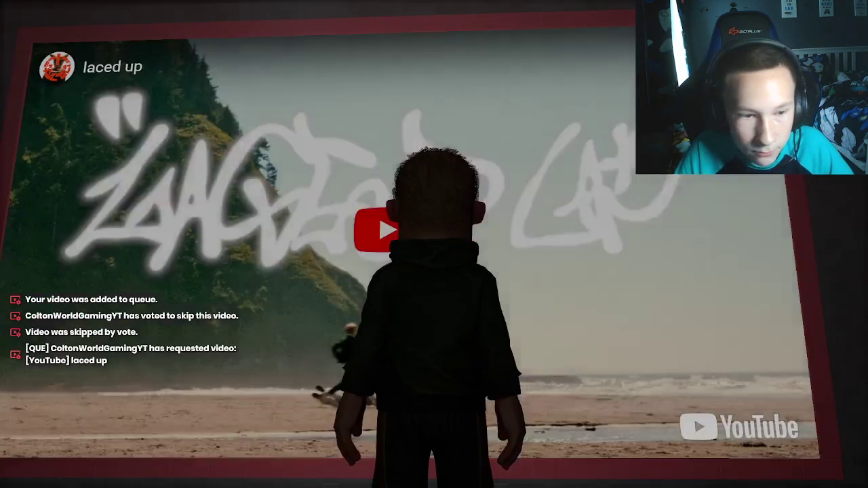
{"action": "key", "text": "w"}
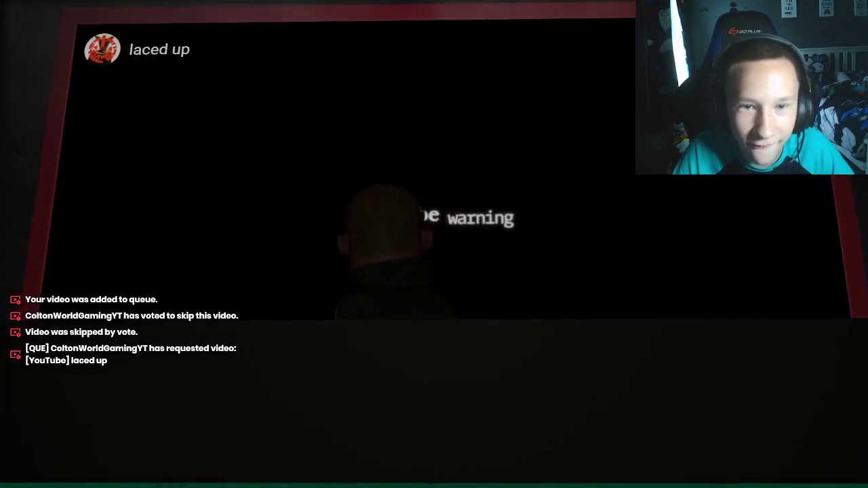
{"action": "key", "text": "s"}
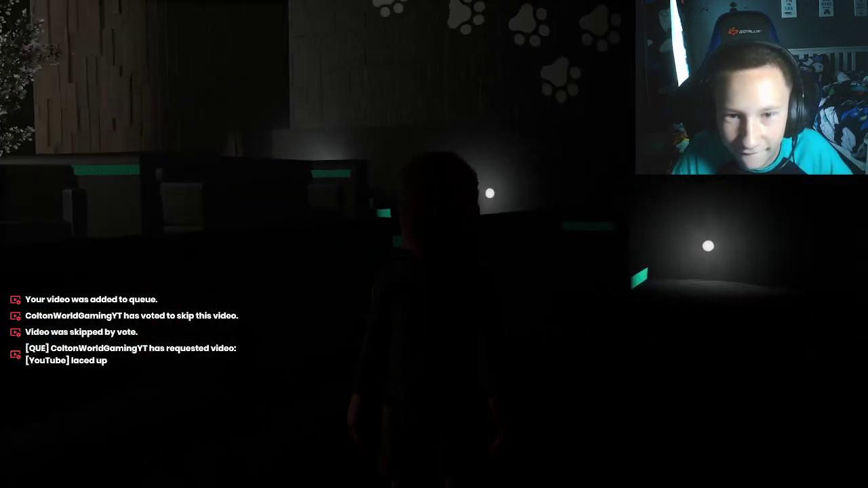
{"action": "key", "text": "w"}
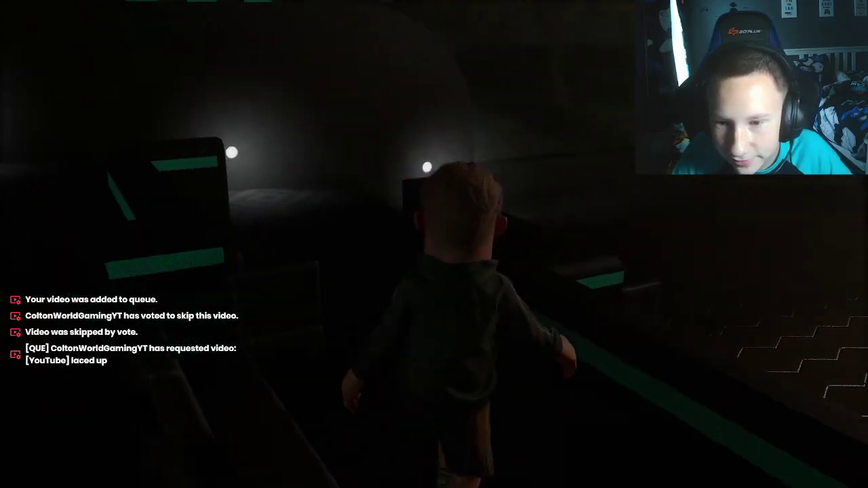
{"action": "key", "text": "w"}
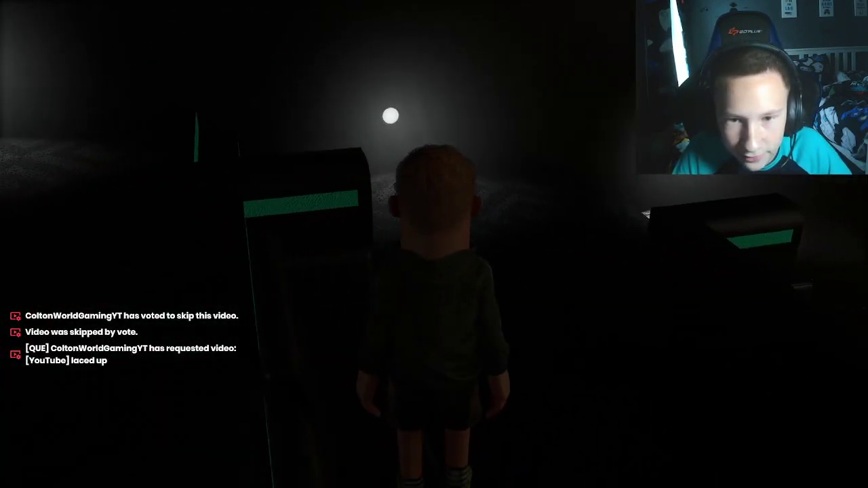
{"action": "key", "text": "w"}
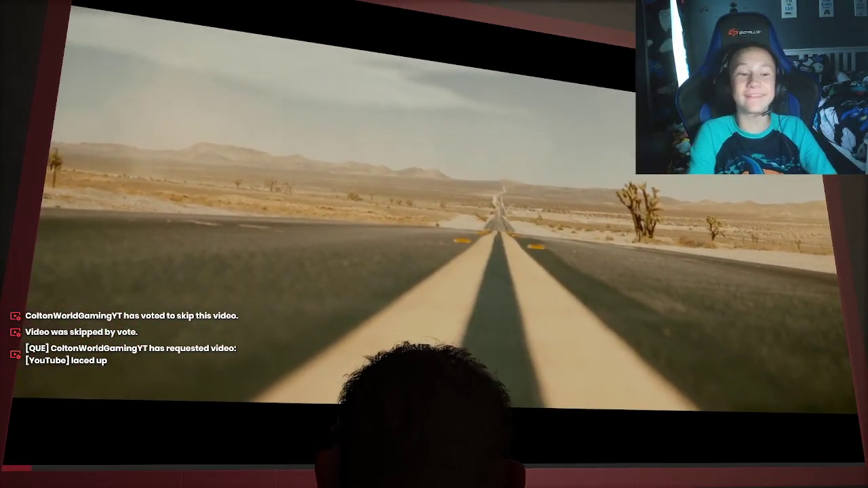
{"action": "key", "text": "w"}
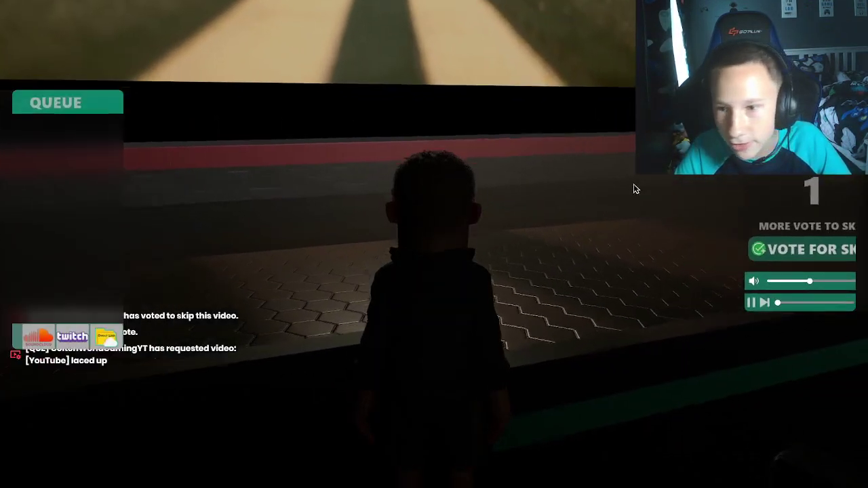
Step: Pause the laced up video and walk away toward the lobby wall
{"action": "left_click", "coordinate": [693, 325]}
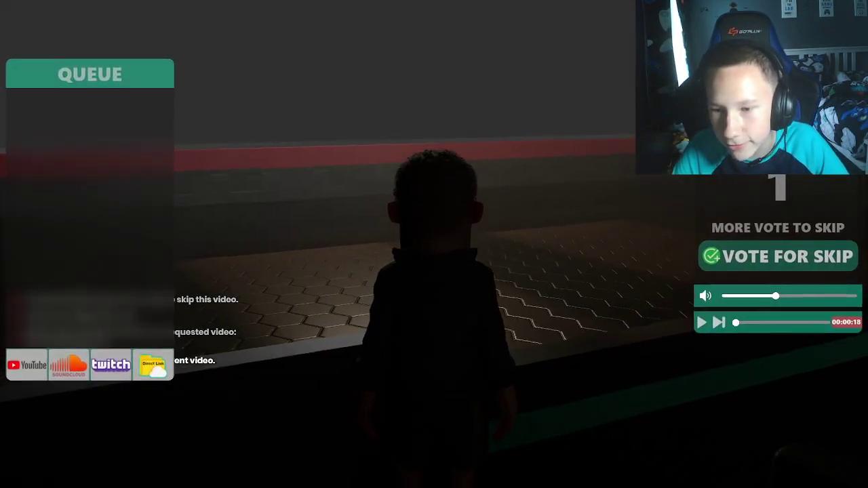
{"action": "key", "text": "w"}
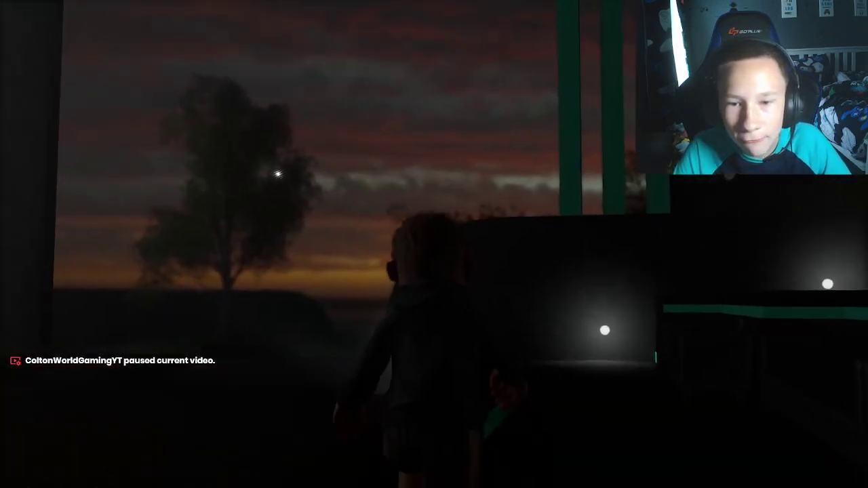
{"action": "key", "text": "w"}
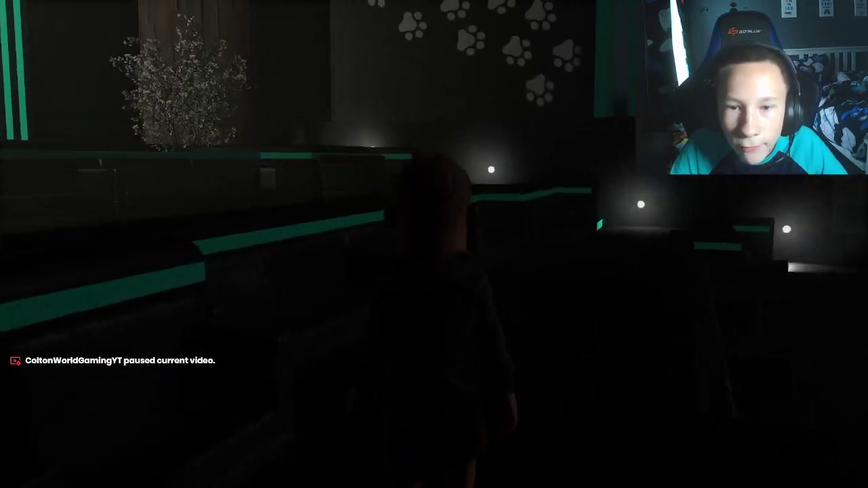
Step: Bring OBS Studio to the front over the desktop and dismiss the Start menu
{"action": "key", "text": "super"}
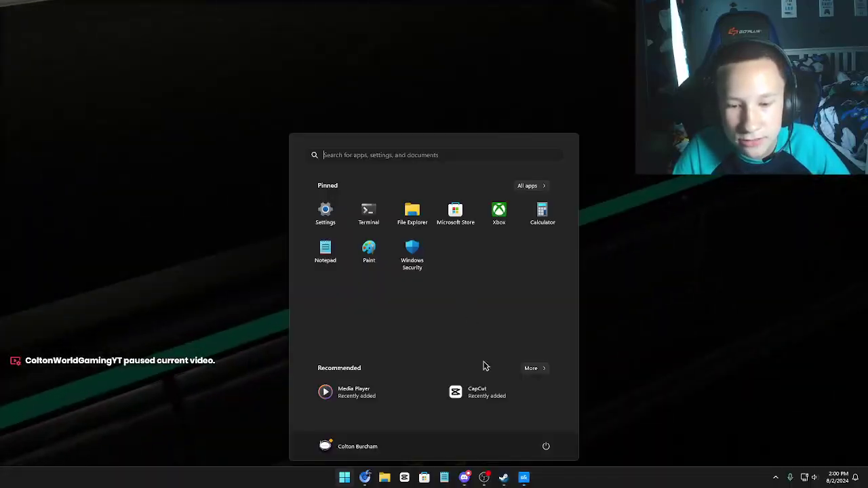
{"action": "left_click", "coordinate": [485, 478]}
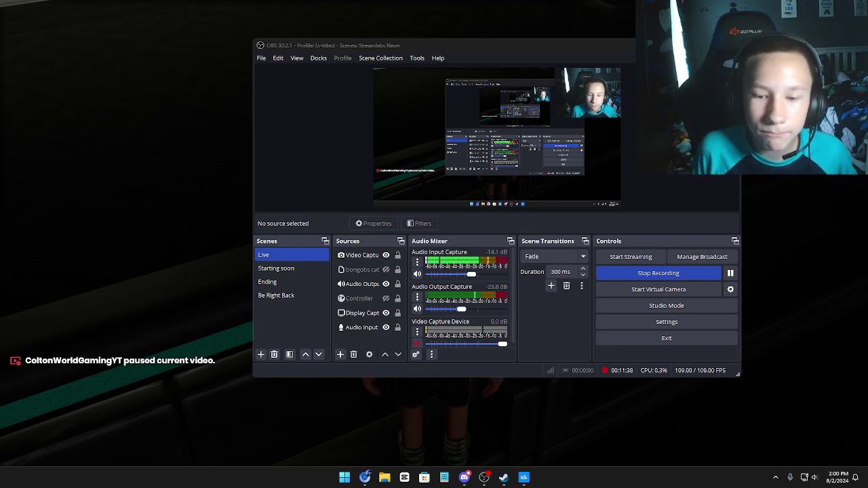
{"action": "key", "text": "super"}
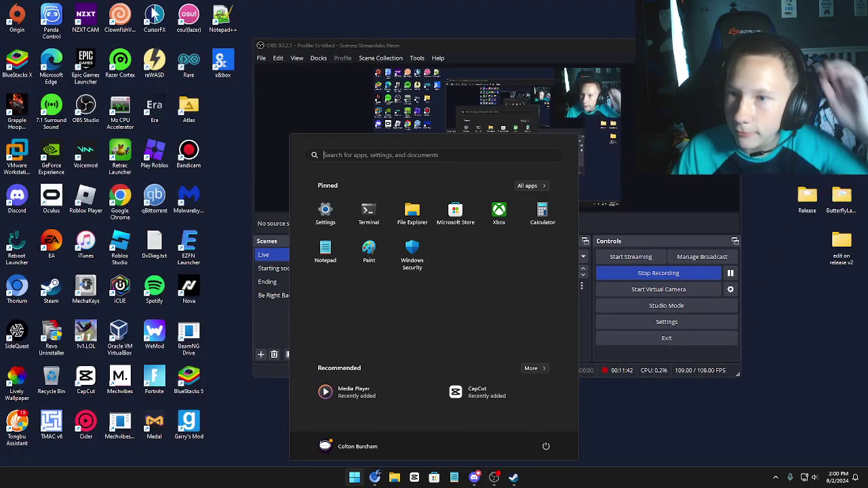
{"action": "key", "text": "super"}
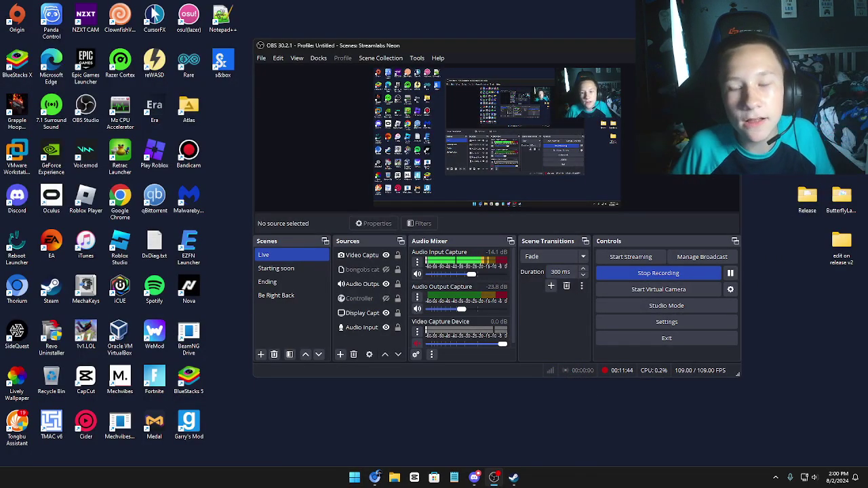